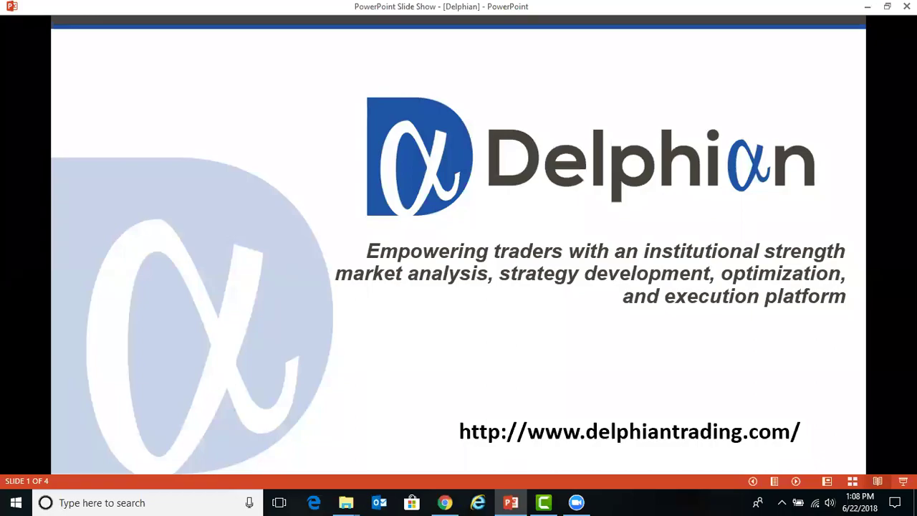
# - Advance the slide show through the disclaimer to the presenter biography, and switch to the Delphian dashboard in Chrome
pyautogui.press('Right')
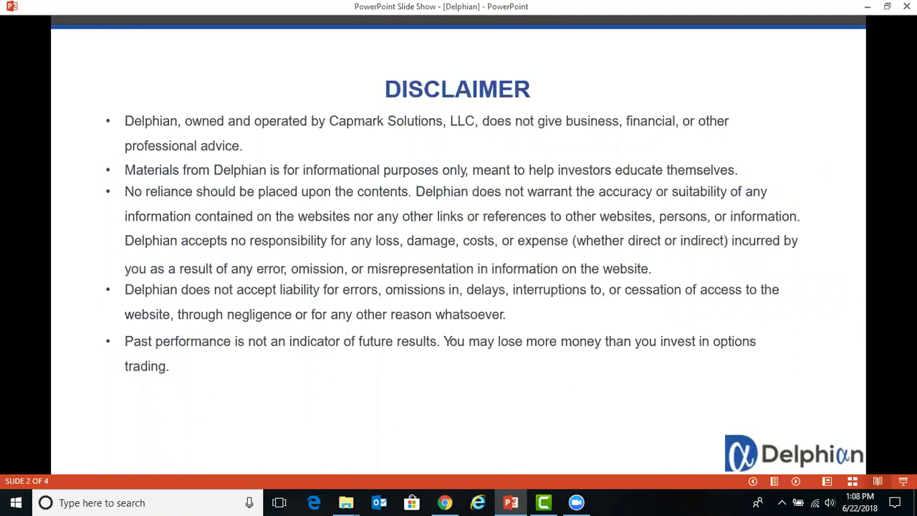
pyautogui.press('Right')
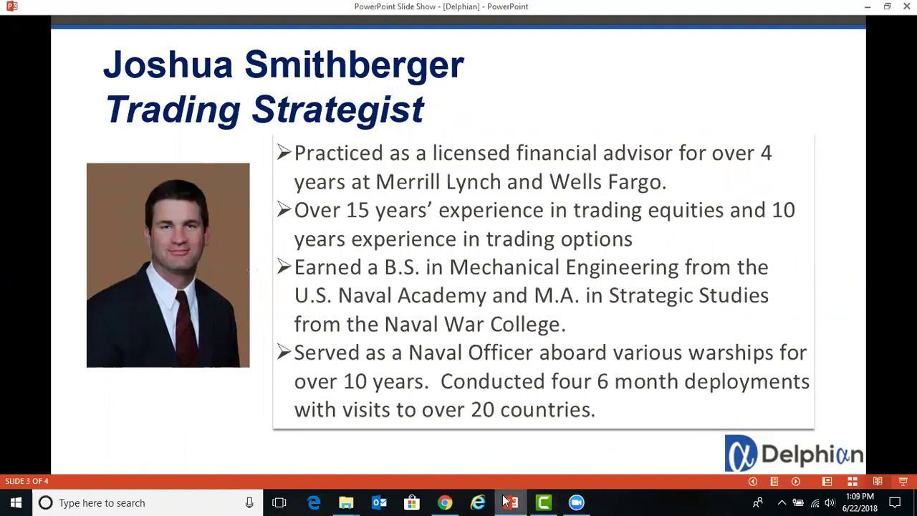
pyautogui.click(445, 502)
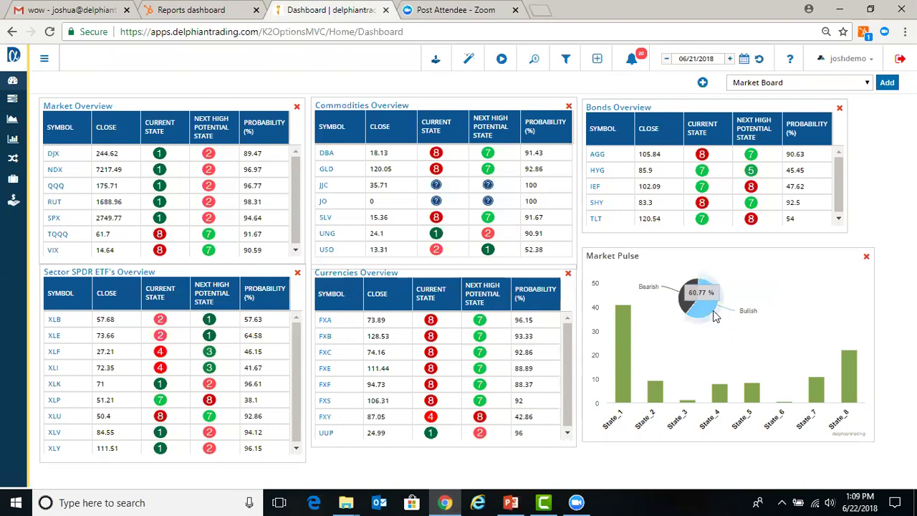
pyautogui.moveTo(680, 301)
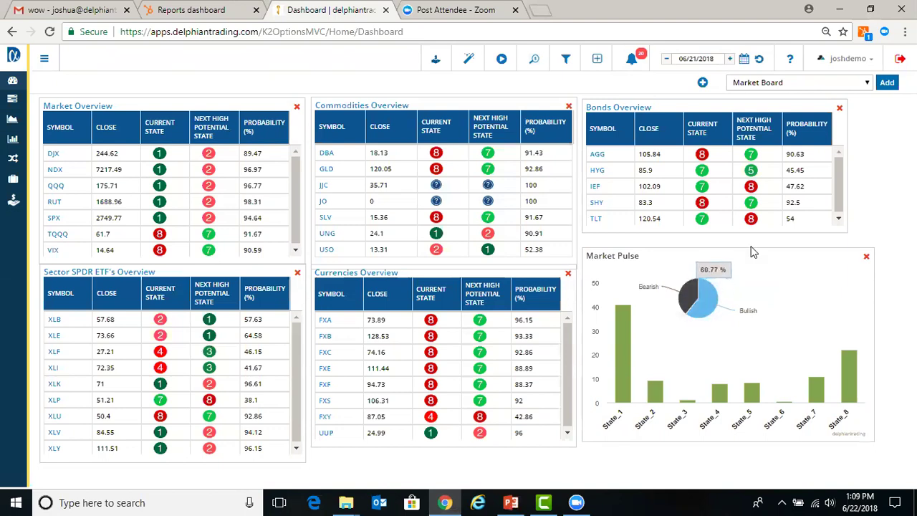
# - View the Sector Leader Board on the dashboard, and return to the default Market Board
pyautogui.click(780, 86)
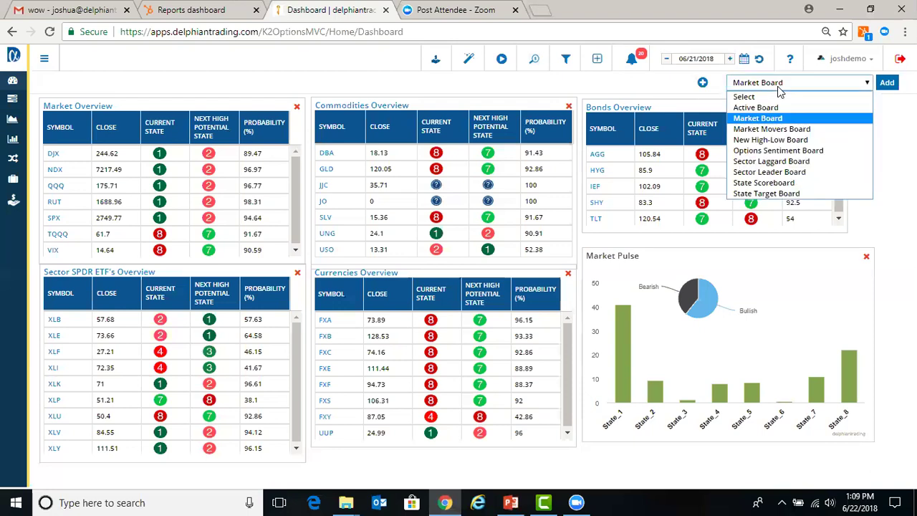
pyautogui.click(773, 174)
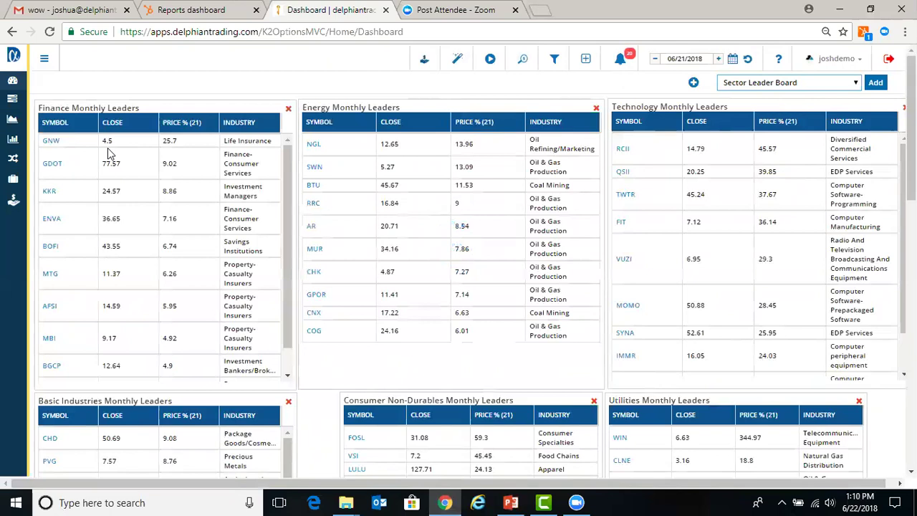
pyautogui.click(13, 87)
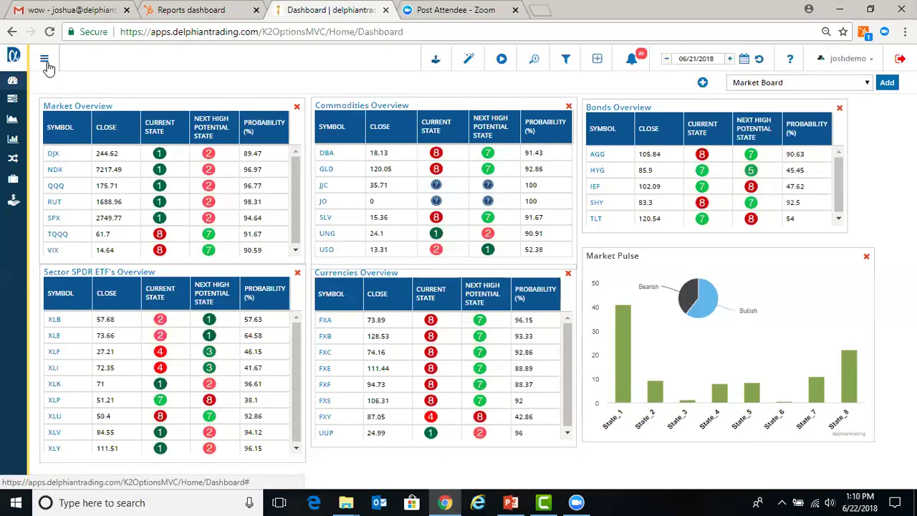
# - Expand the site navigation and look through the pages listed under Stocks, Options, Earnings, Organizer and Brokerage
pyautogui.click(45, 62)
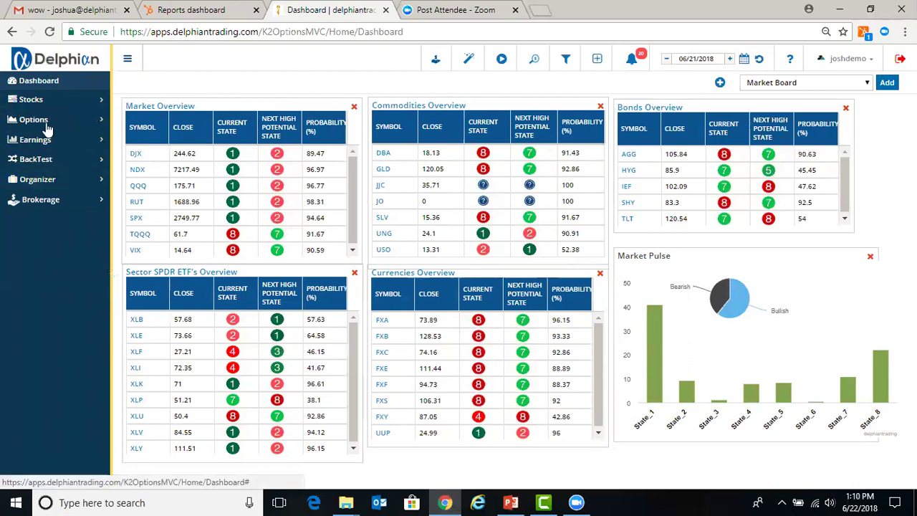
pyautogui.click(53, 101)
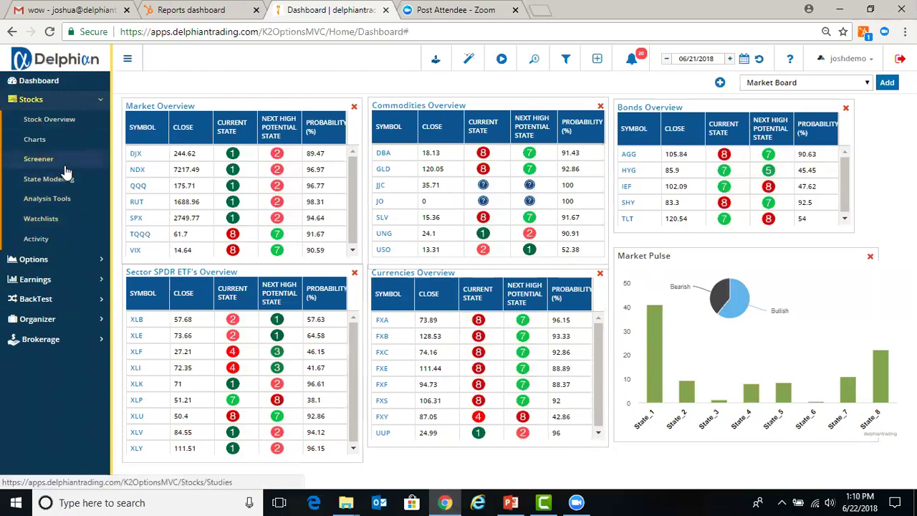
pyautogui.click(65, 102)
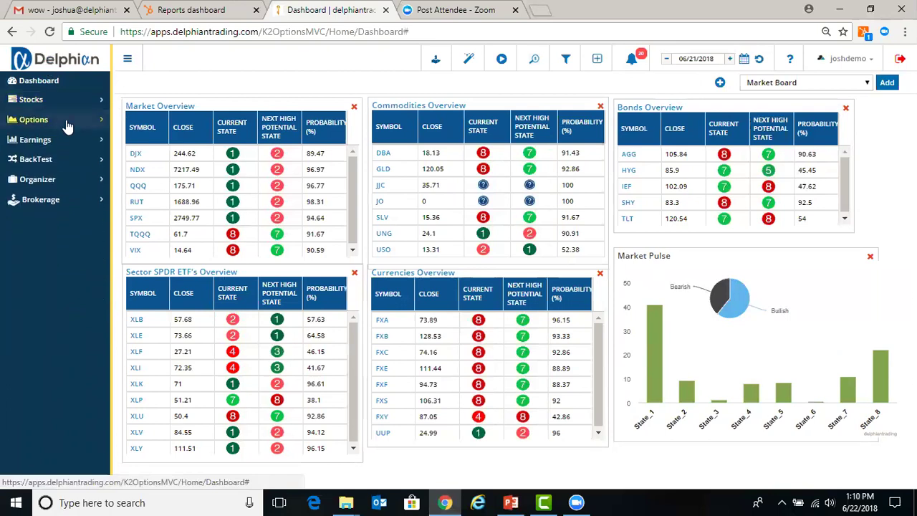
pyautogui.click(66, 123)
pyautogui.click(66, 126)
pyautogui.click(64, 142)
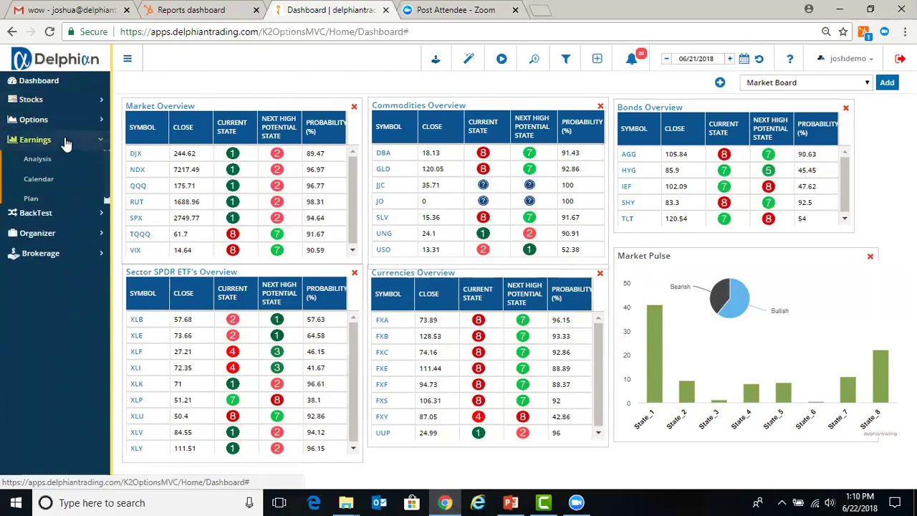
pyautogui.click(65, 145)
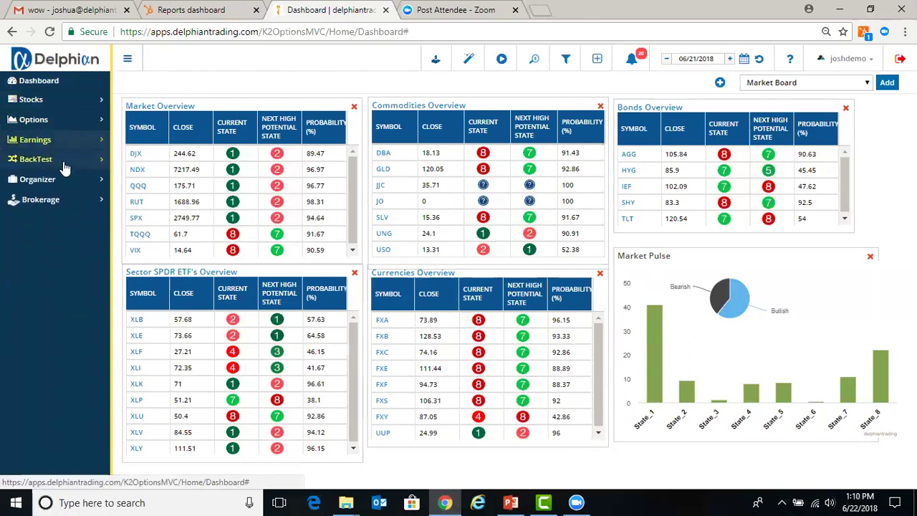
pyautogui.click(64, 180)
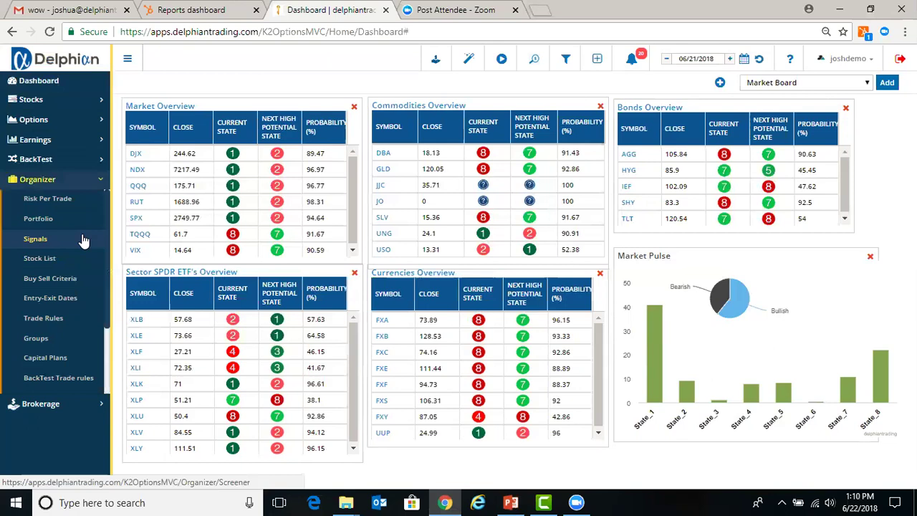
pyautogui.scroll(-3, 83, 241)
pyautogui.scroll(3, 82, 240)
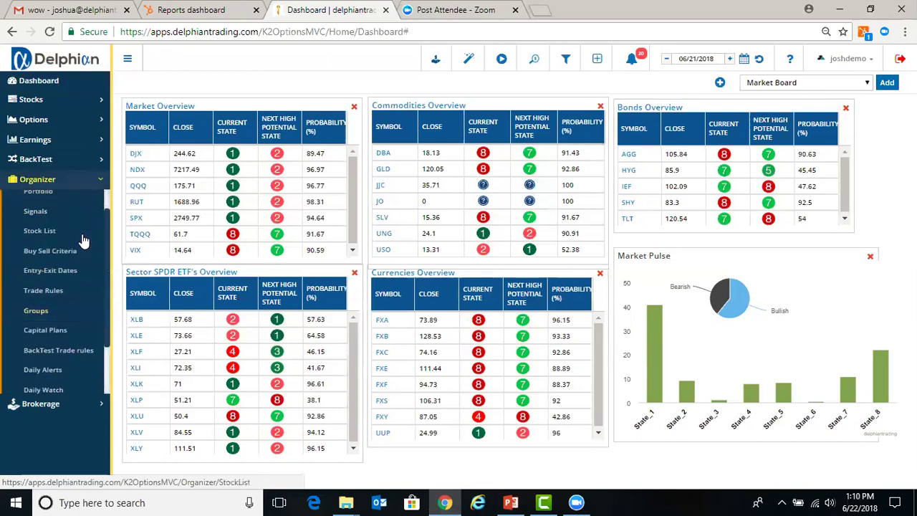
pyautogui.click(100, 185)
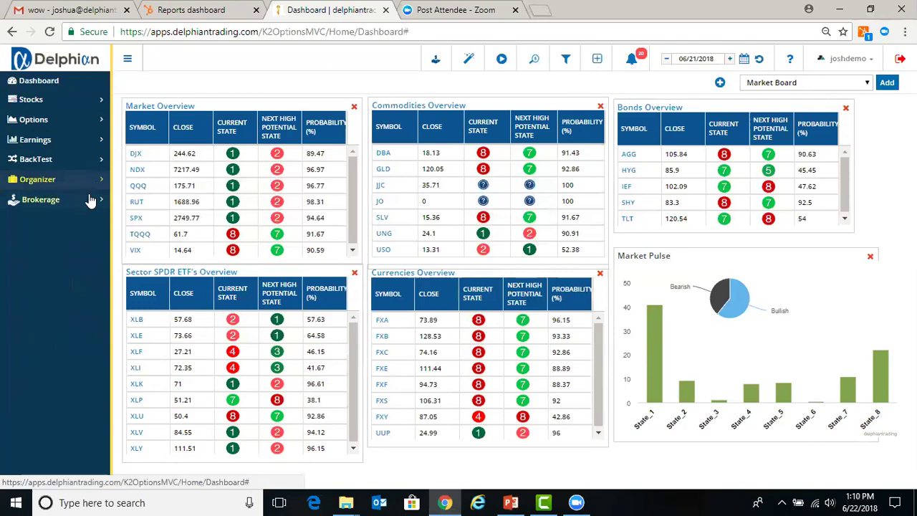
pyautogui.click(88, 200)
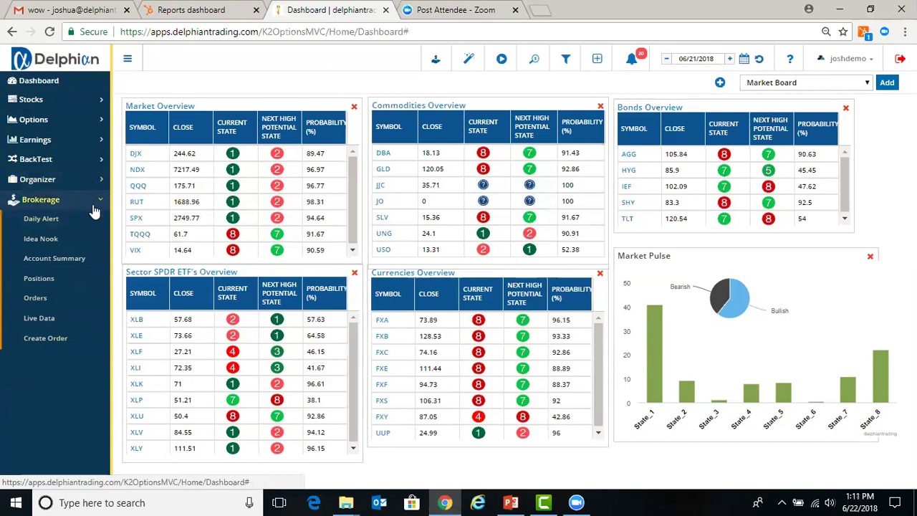
pyautogui.click(95, 205)
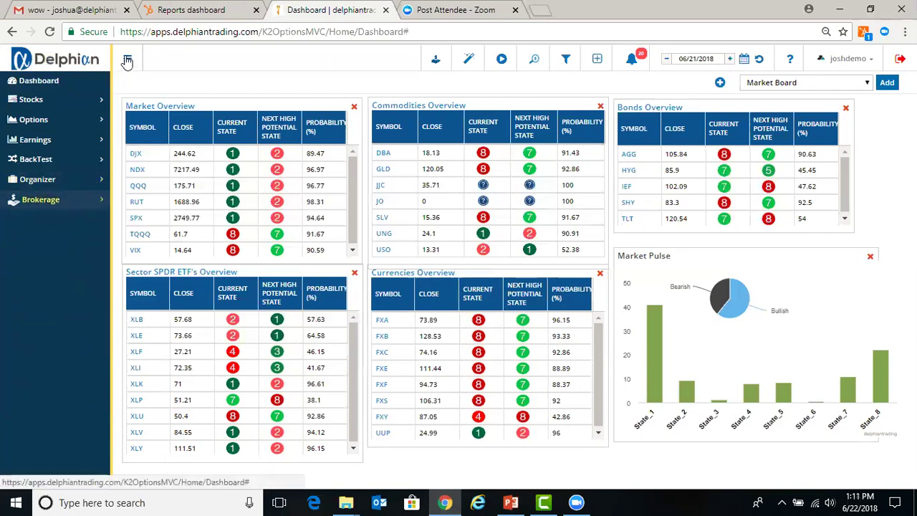
# - Go to the stock Watchlists page and add the symbols GM and F to List 1
pyautogui.click(84, 99)
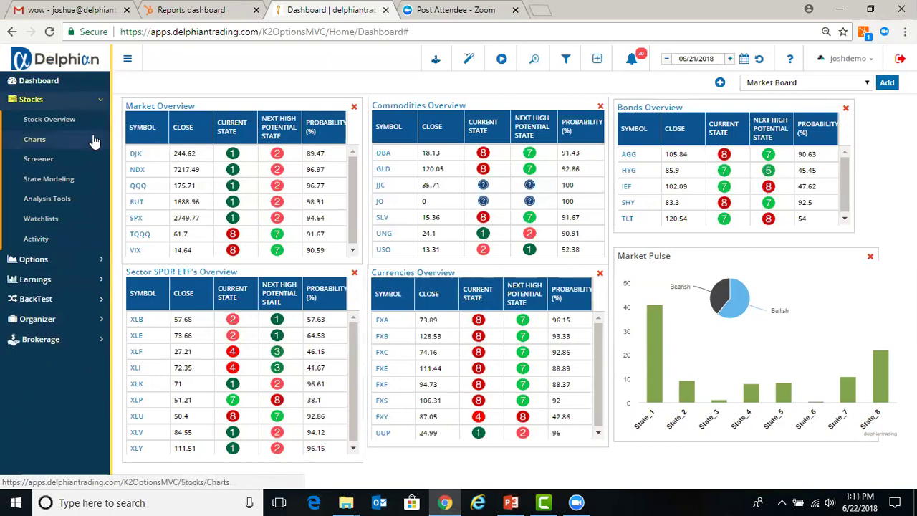
pyautogui.click(59, 219)
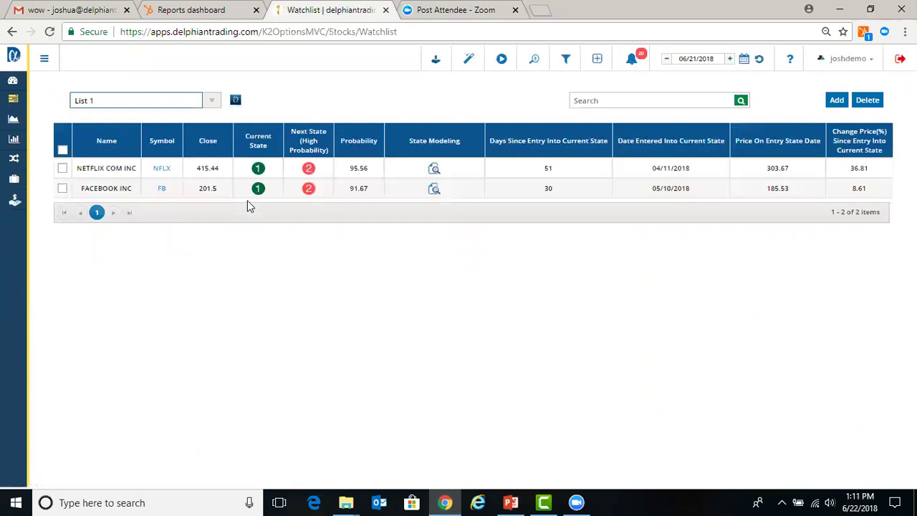
pyautogui.click(837, 101)
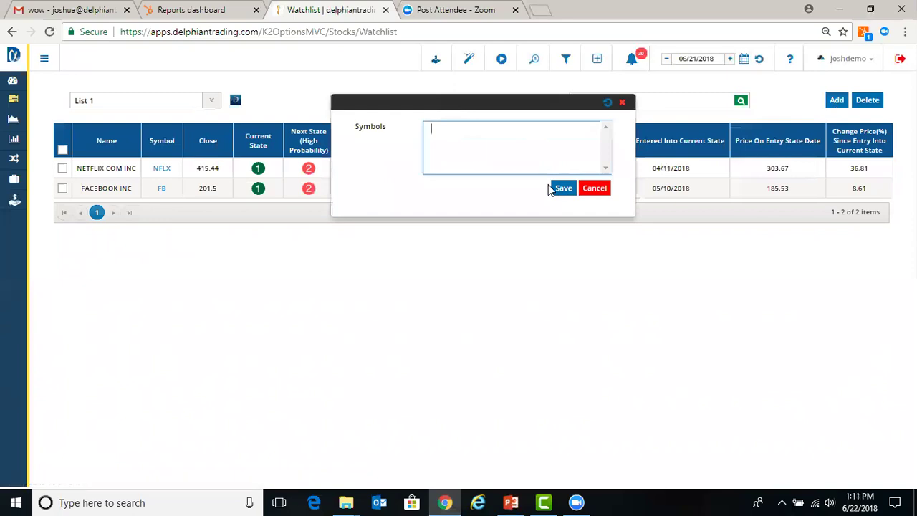
pyautogui.write('gm')
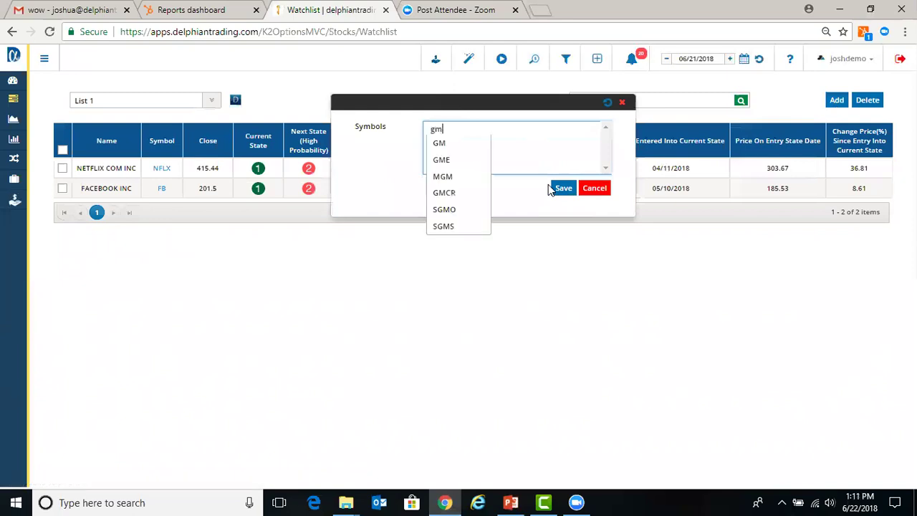
pyautogui.click(468, 146)
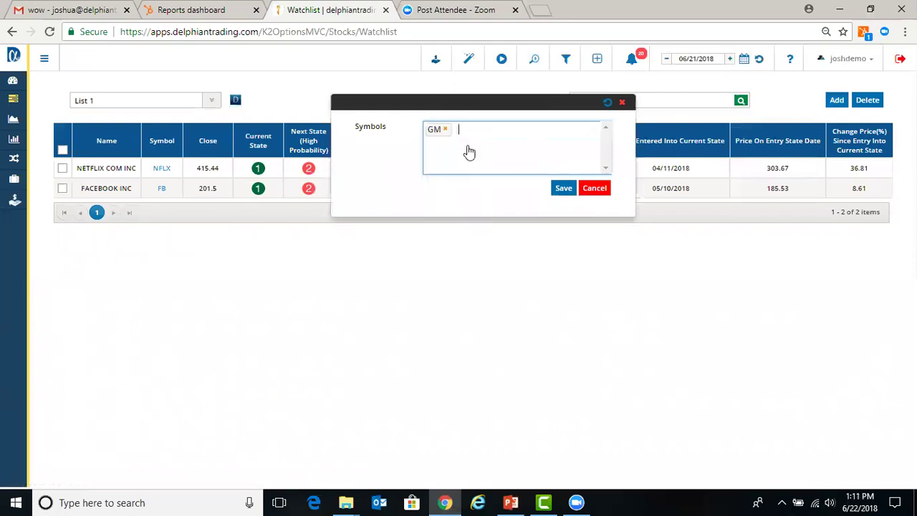
pyautogui.write('f')
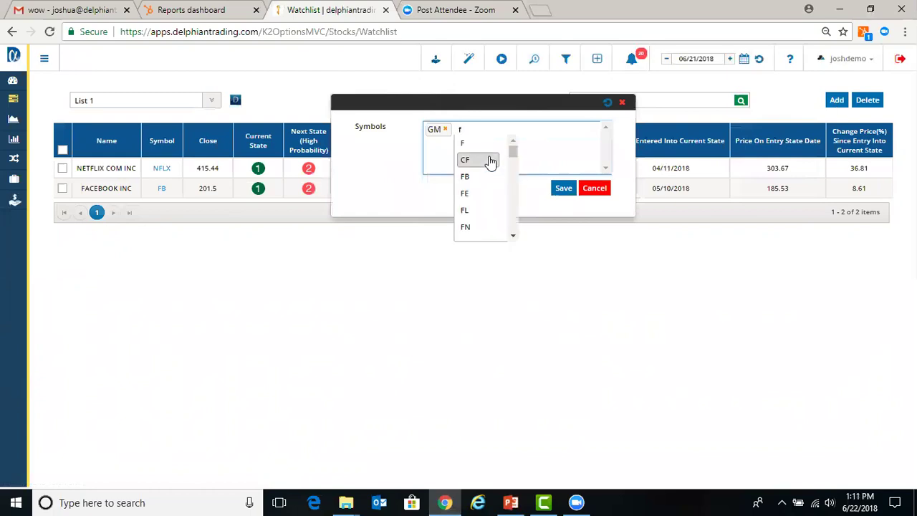
pyautogui.click(485, 148)
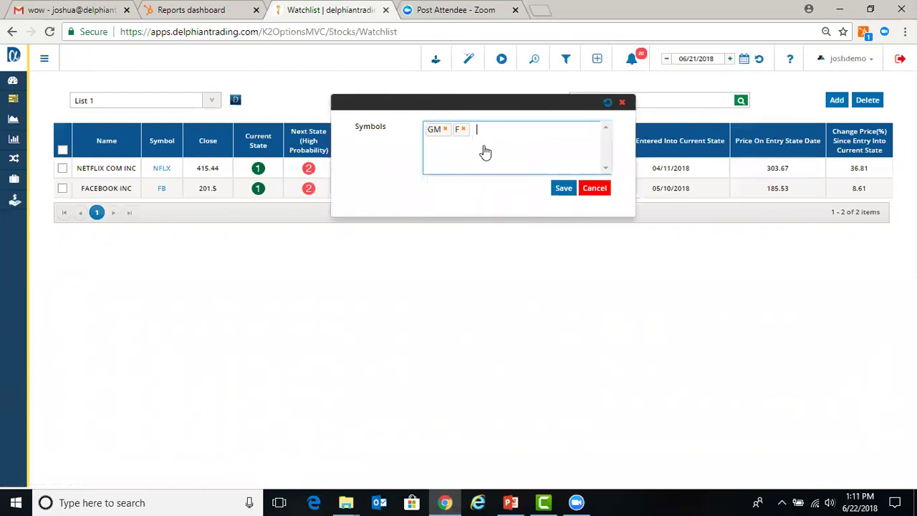
pyautogui.click(564, 188)
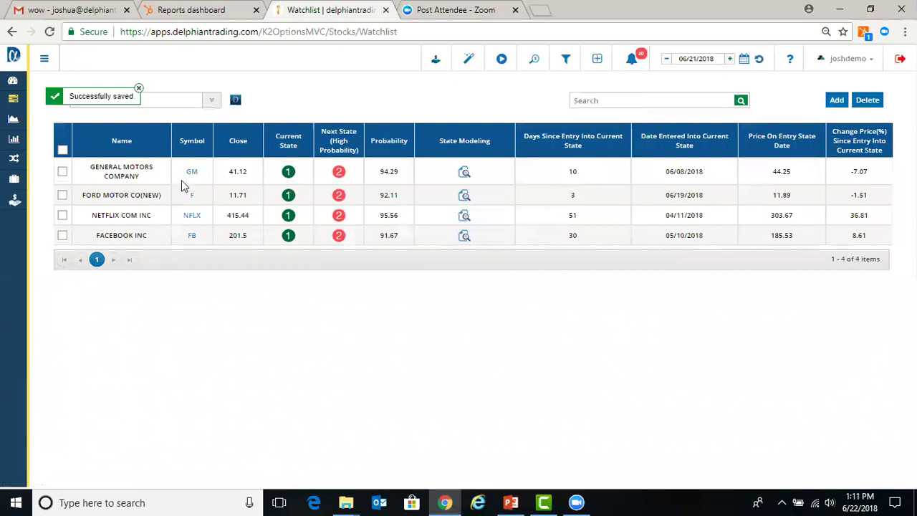
# - Delete Netflix (NFLX) from the List 1 watchlist and dismiss the notification
pyautogui.click(61, 215)
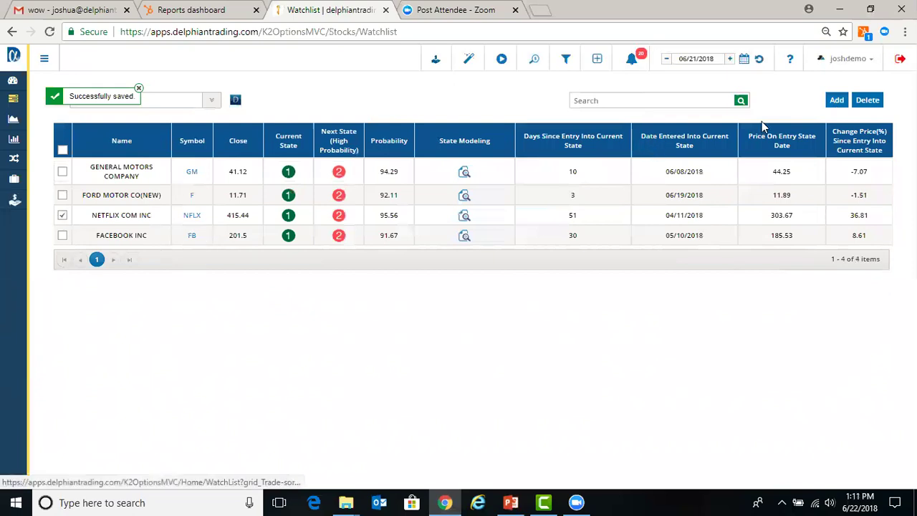
pyautogui.click(865, 103)
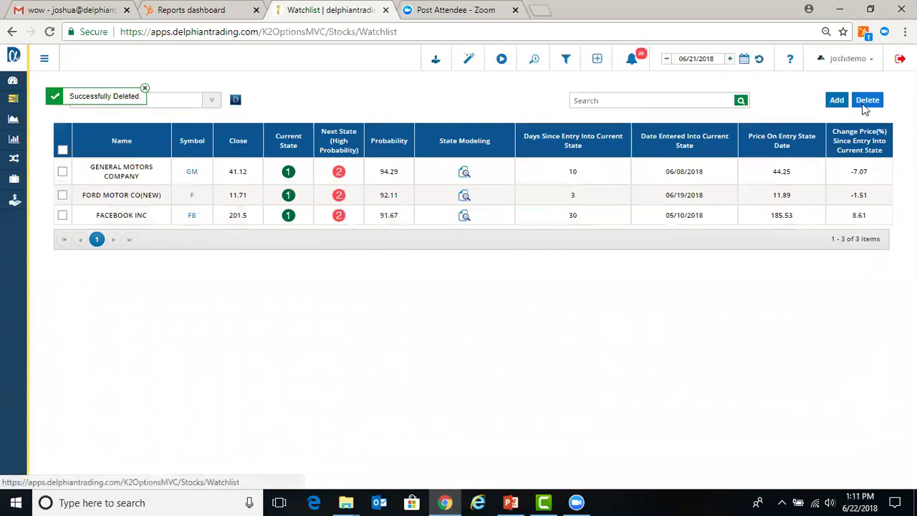
pyautogui.click(146, 90)
# - Look at which watchlists are available for selection, keep List 1, and return to the dashboard
pyautogui.click(212, 101)
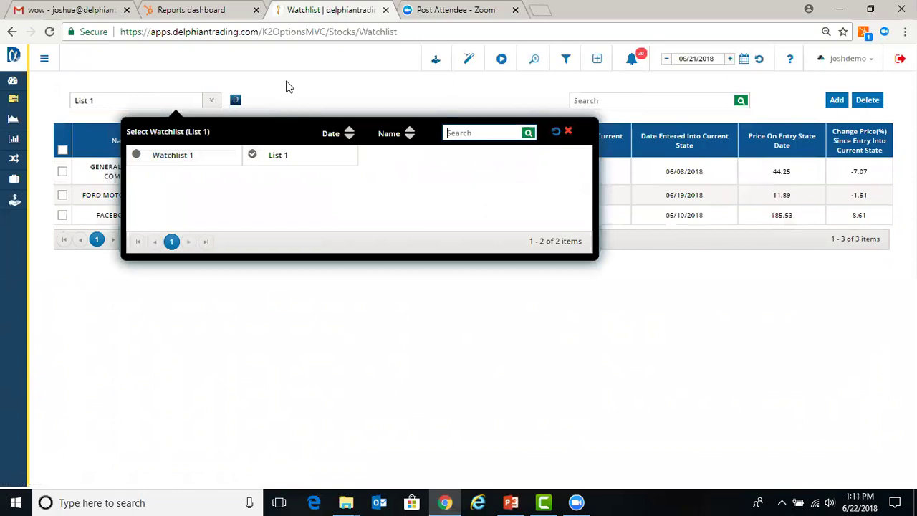
pyautogui.click(280, 102)
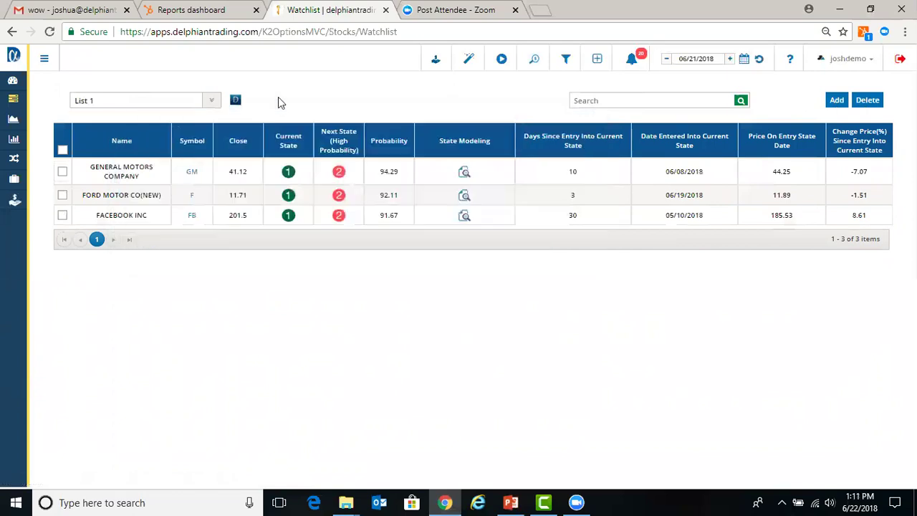
pyautogui.click(16, 81)
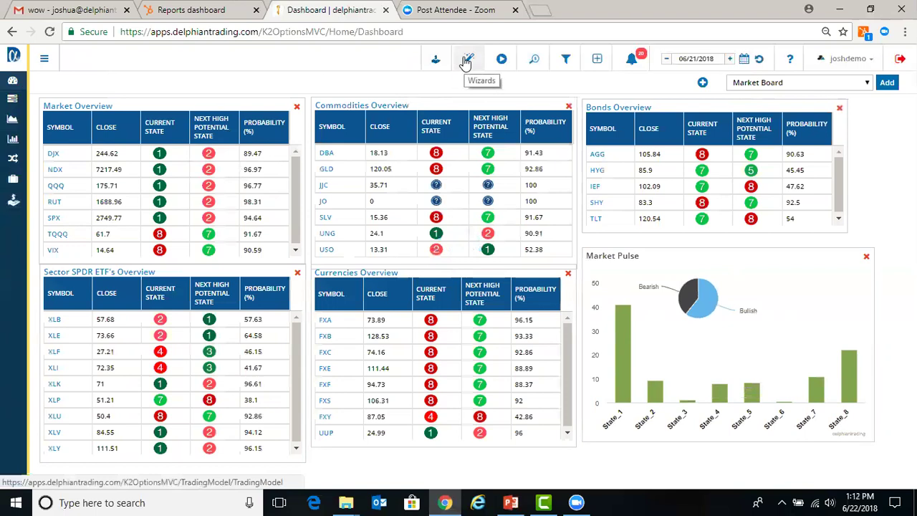
# - View the backtest wizards page, and look over the list of previous backtests on the trade execution page
pyautogui.click(465, 62)
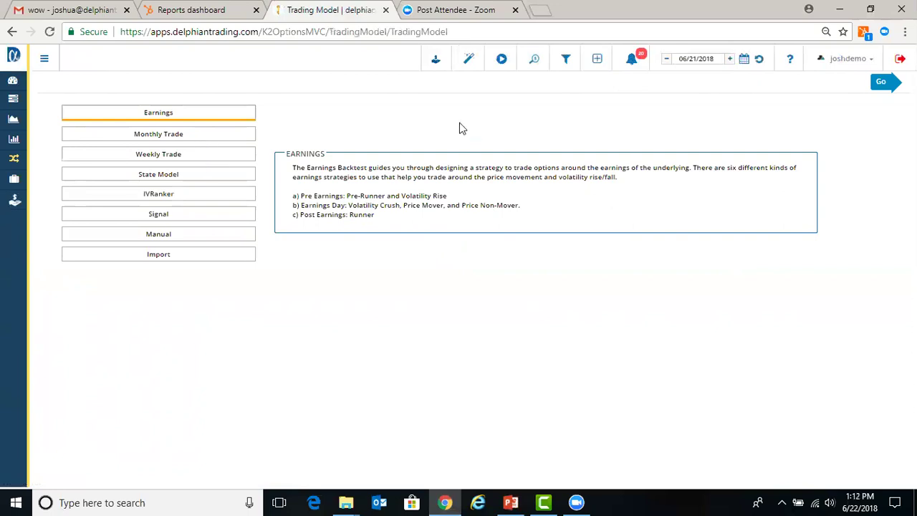
pyautogui.click(502, 60)
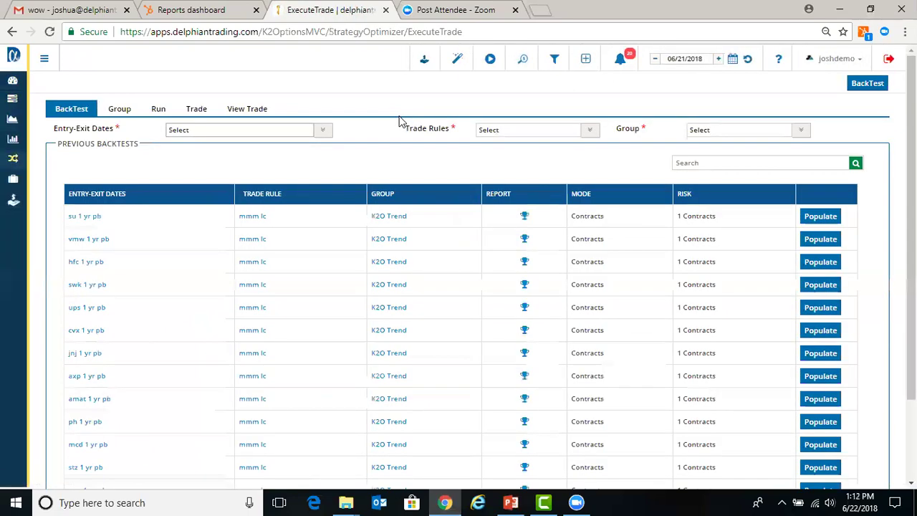
pyautogui.scroll(-2, 371, 219)
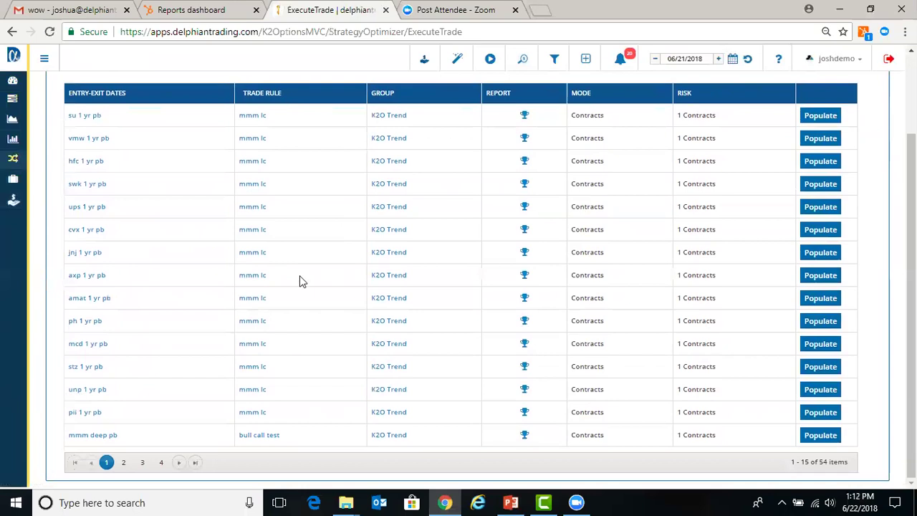
pyautogui.scroll(2, 301, 281)
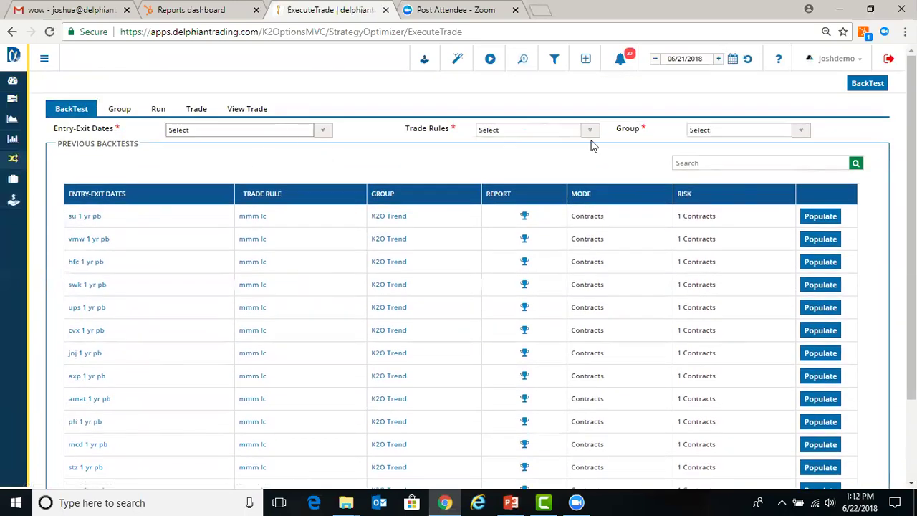
# - Look up GM in the stock overview and view its annual income statement under the financials
pyautogui.click(527, 71)
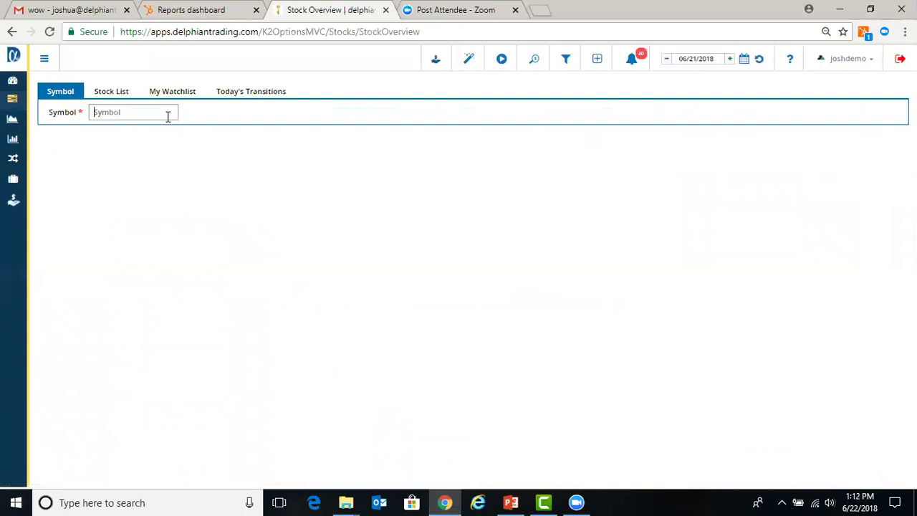
pyautogui.write('gm')
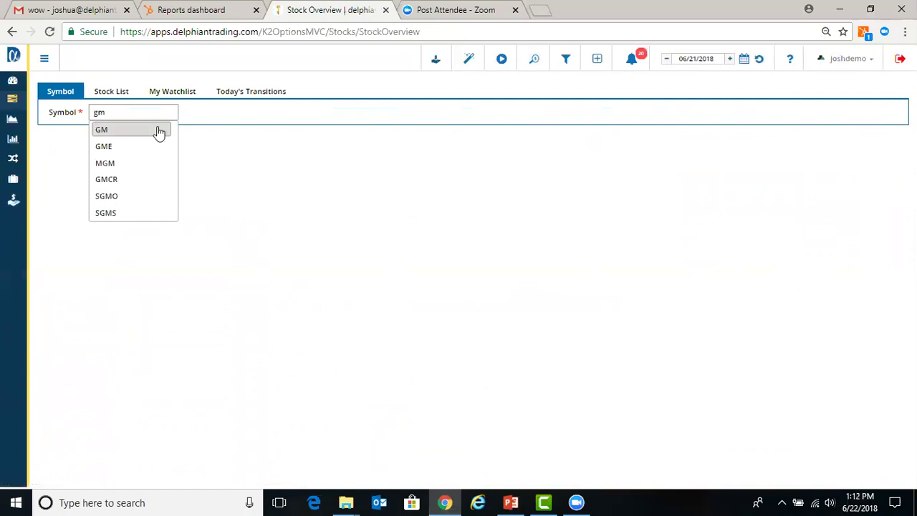
pyautogui.click(158, 130)
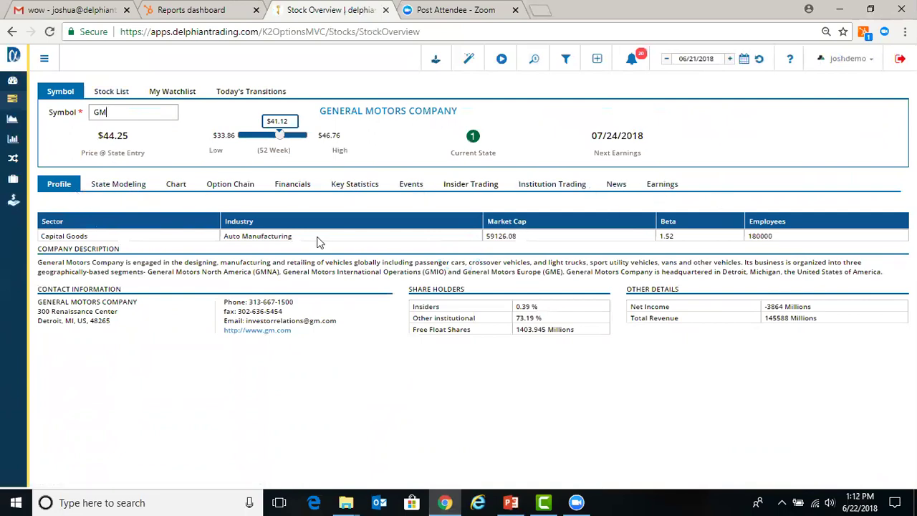
pyautogui.click(307, 186)
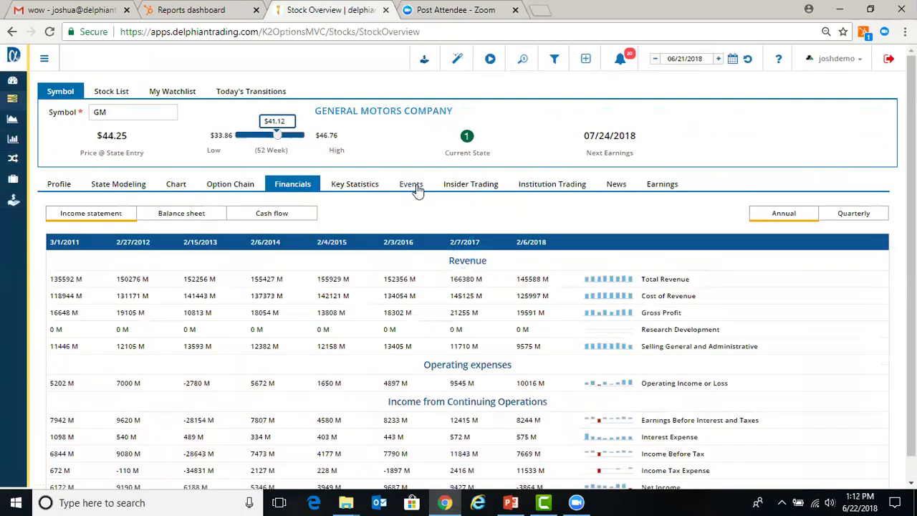
# - View the Delphian Studies page and the signal creation page with its filters and indicators, and return to the dashboard
pyautogui.click(554, 61)
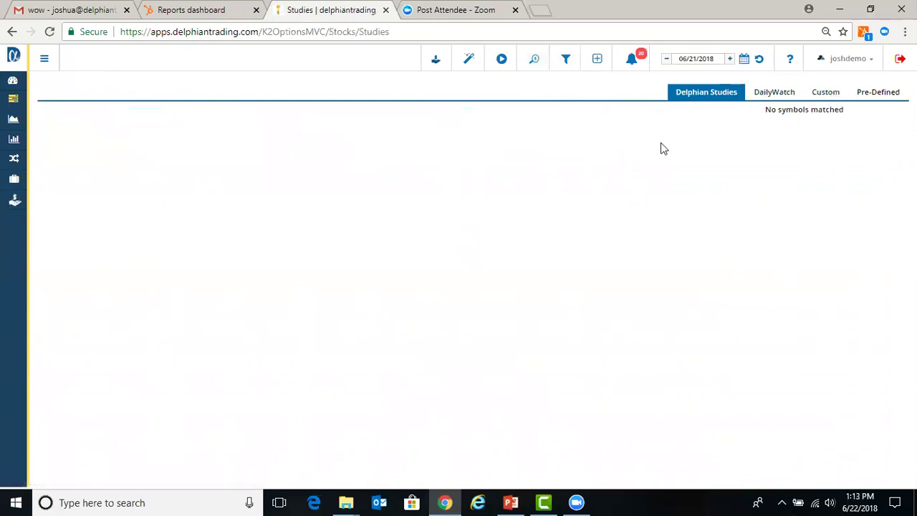
pyautogui.click(599, 63)
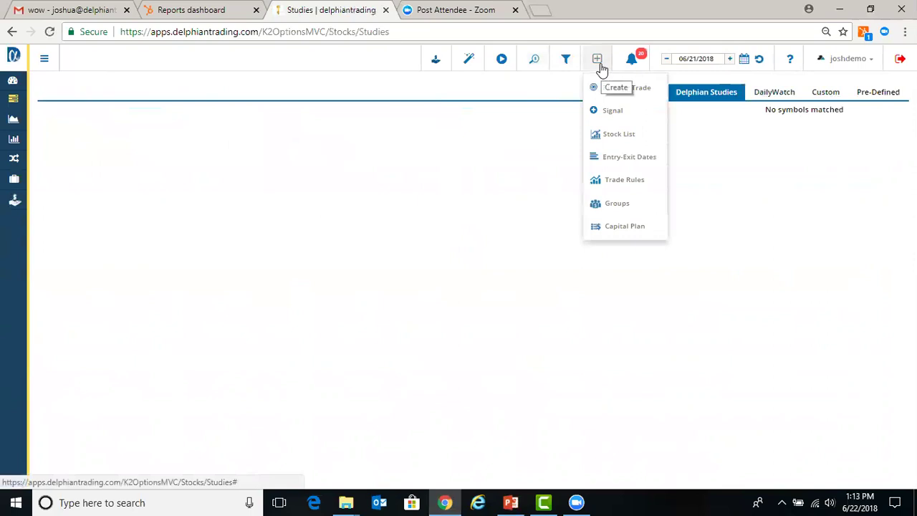
pyautogui.click(615, 112)
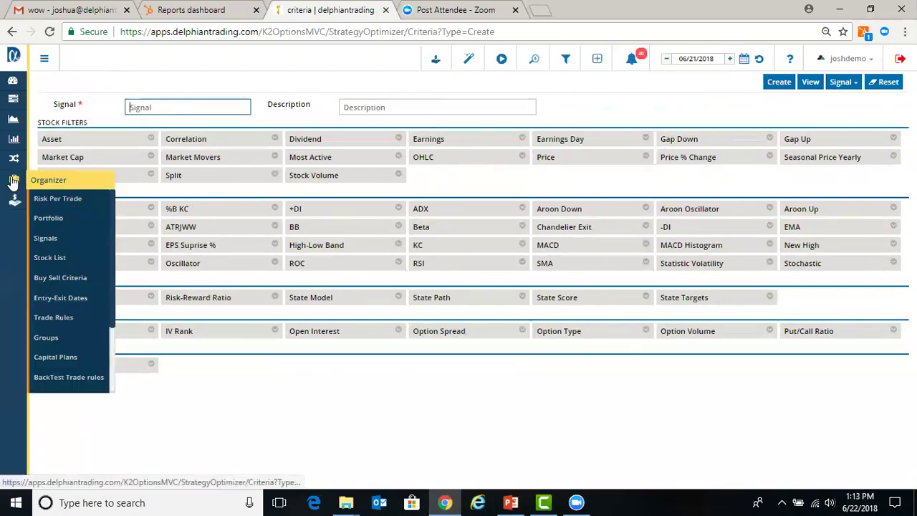
pyautogui.click(631, 62)
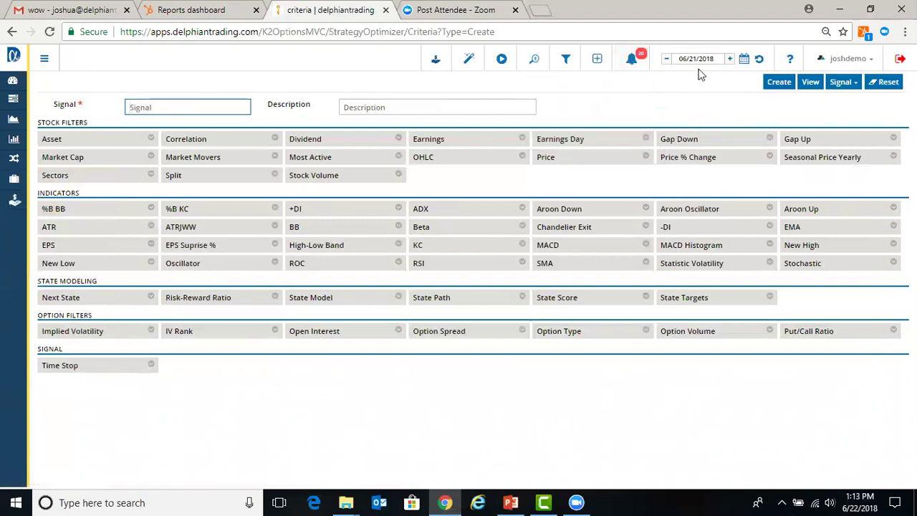
pyautogui.click(12, 82)
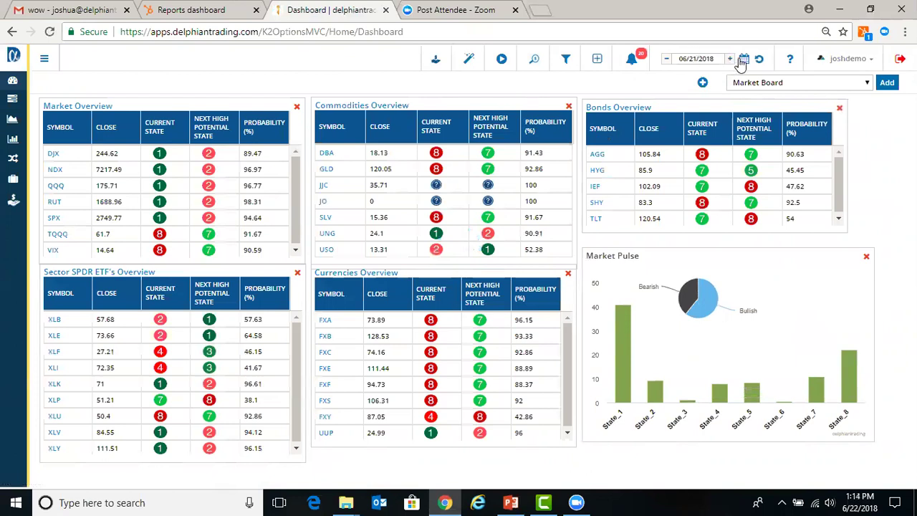
# - Set the dashboard's data date to 06/15/2016
pyautogui.moveTo(79, 127)
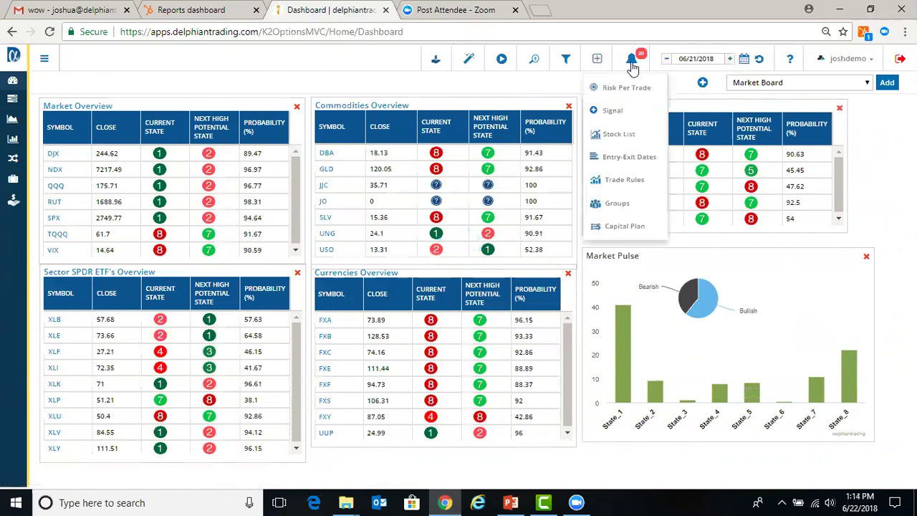
pyautogui.click(744, 63)
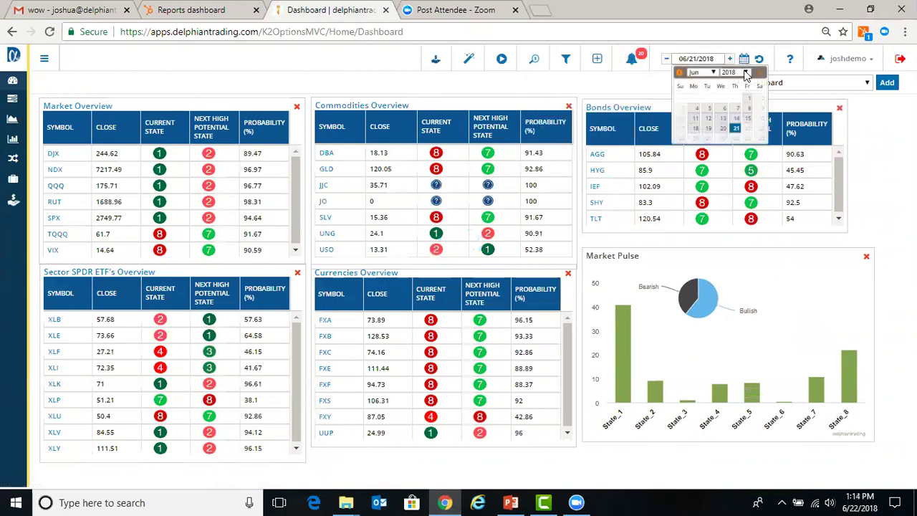
pyautogui.click(738, 73)
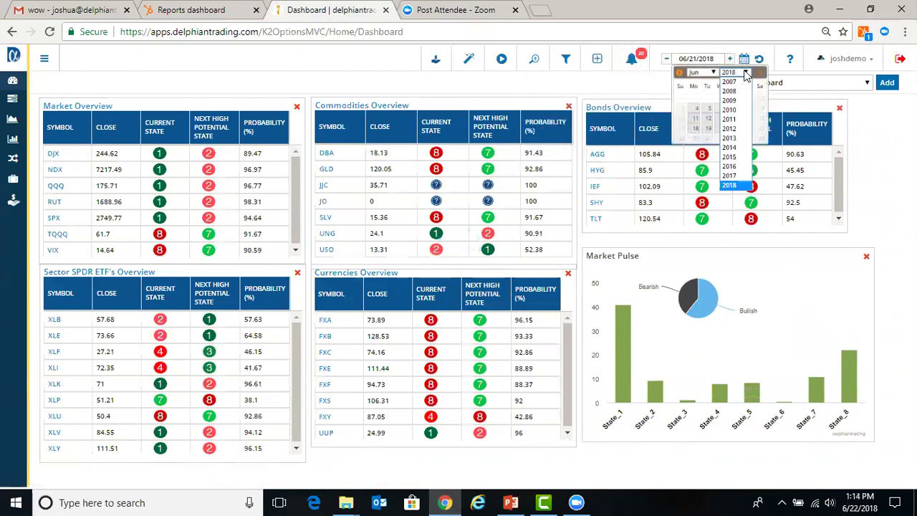
pyautogui.click(745, 167)
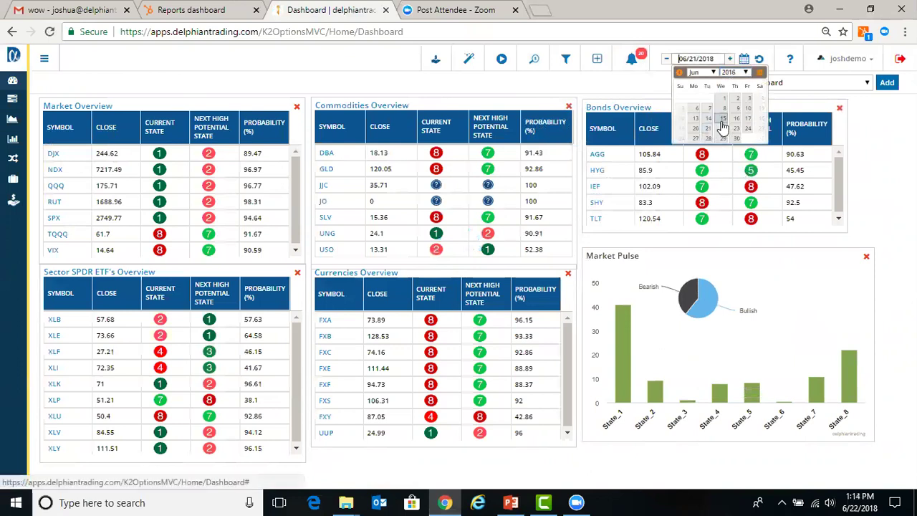
pyautogui.click(722, 120)
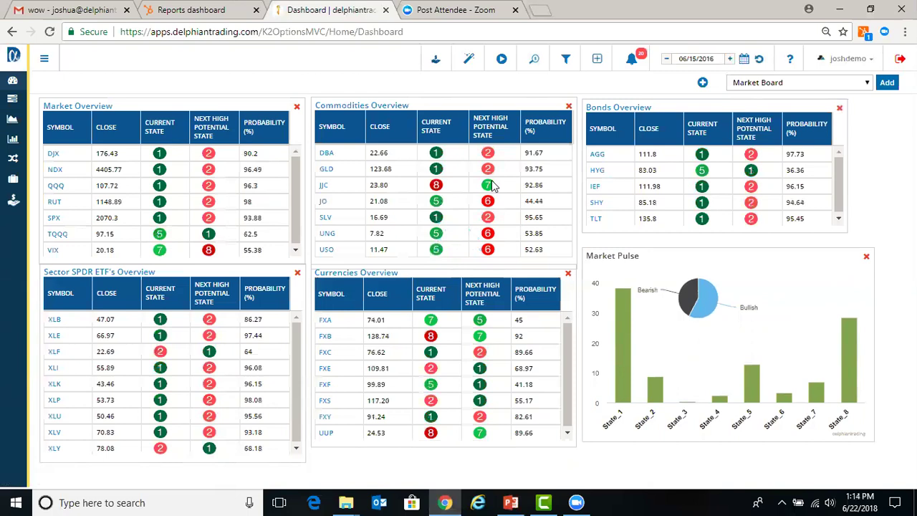
# - Move the data date back one day to 06/14/2016, and reset it to the default date
pyautogui.click(666, 61)
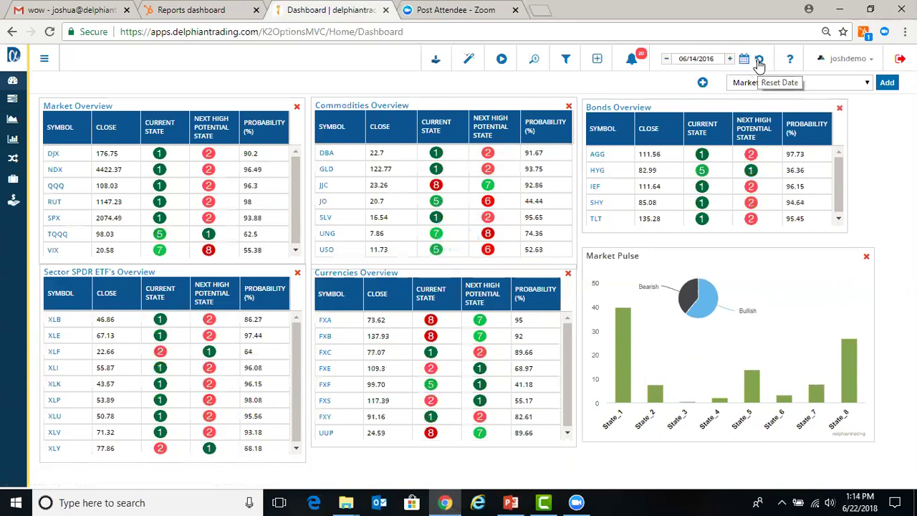
pyautogui.click(759, 62)
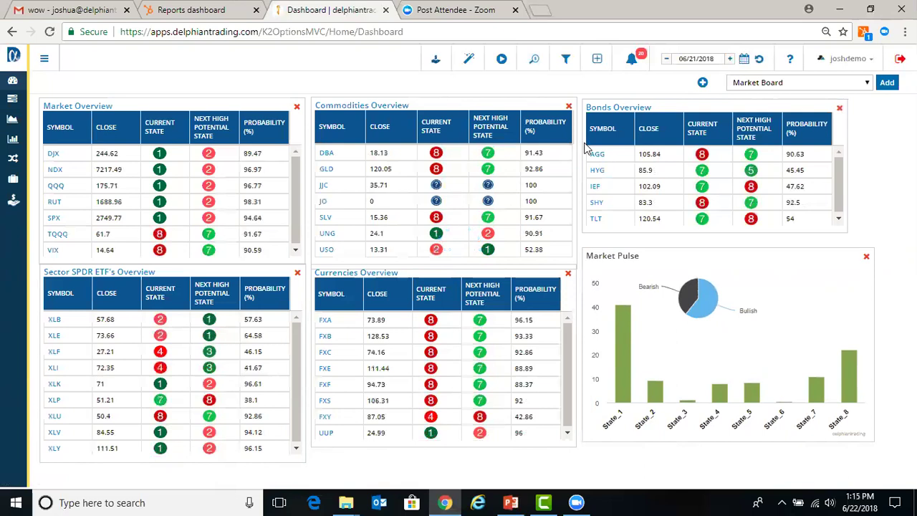
# - Open the platform's online help and look at the State Modeling user guide
pyautogui.click(791, 60)
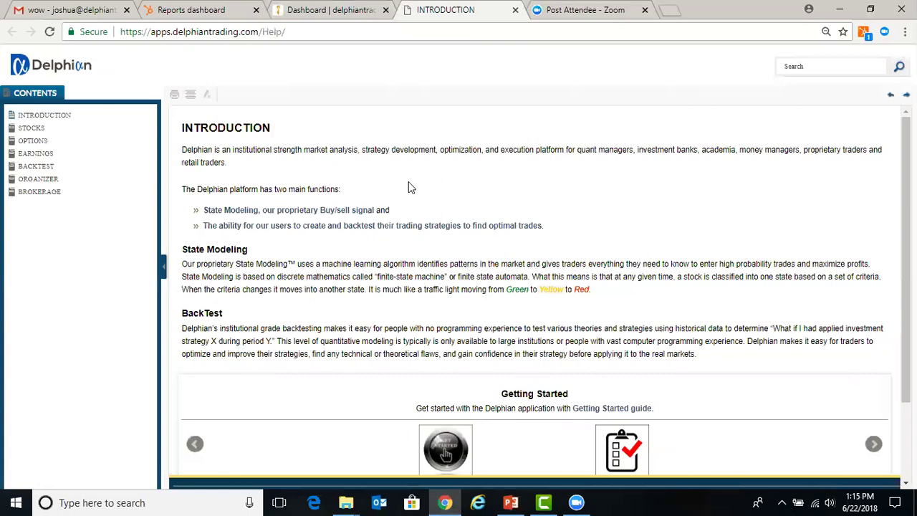
pyautogui.scroll(-2, 409, 184)
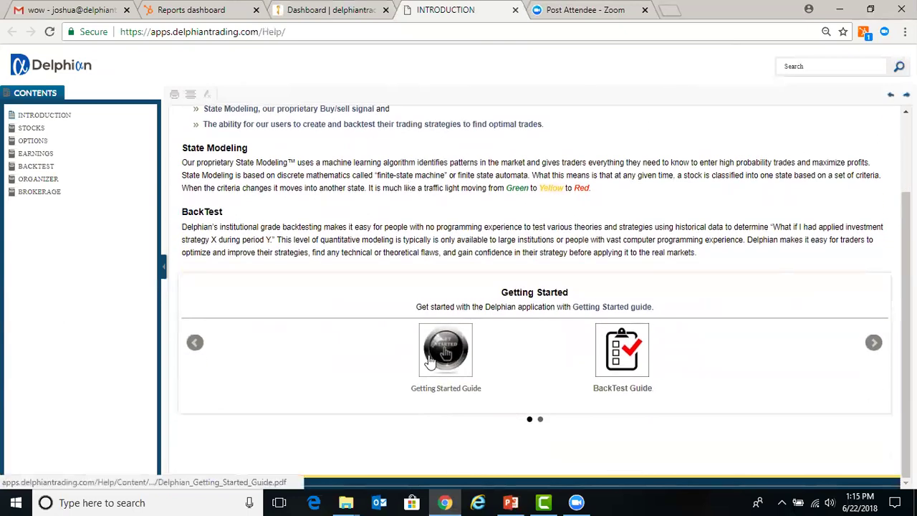
pyautogui.click(872, 345)
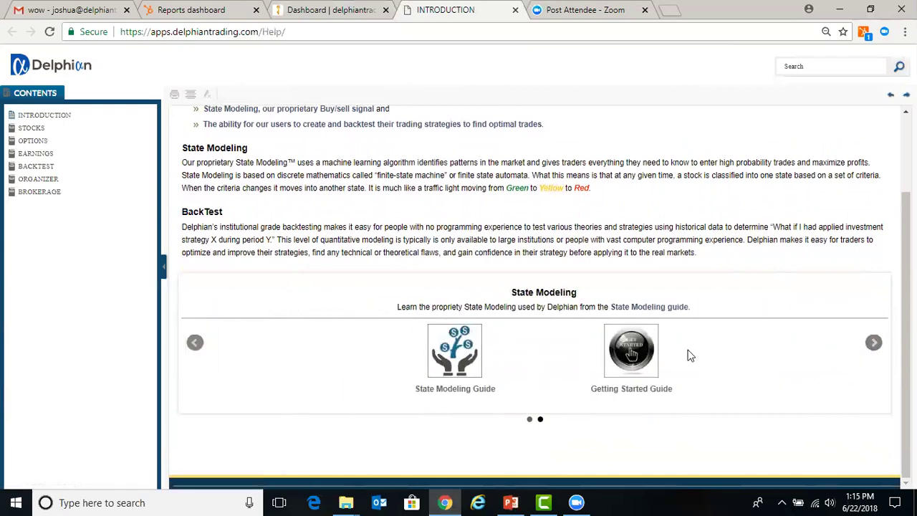
pyautogui.click(459, 376)
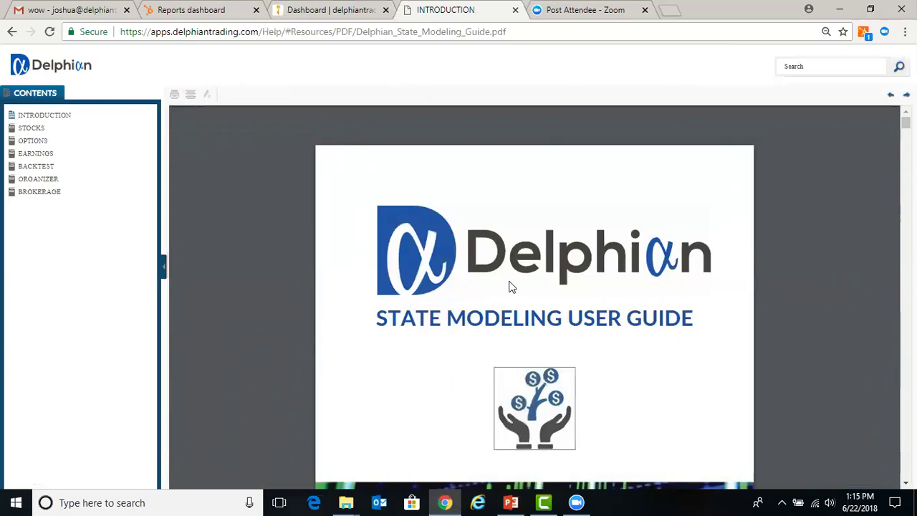
pyautogui.scroll(-10, 510, 286)
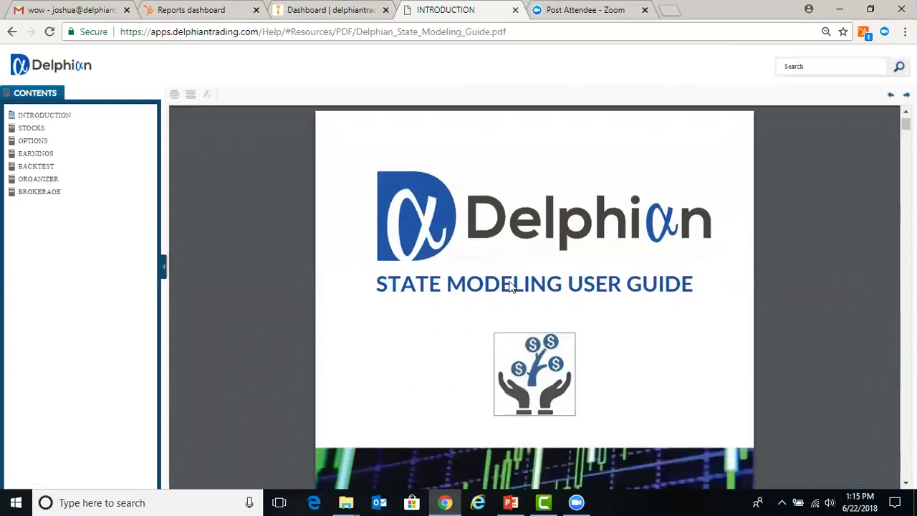
pyautogui.scroll(4, 511, 287)
pyautogui.scroll(4, 510, 285)
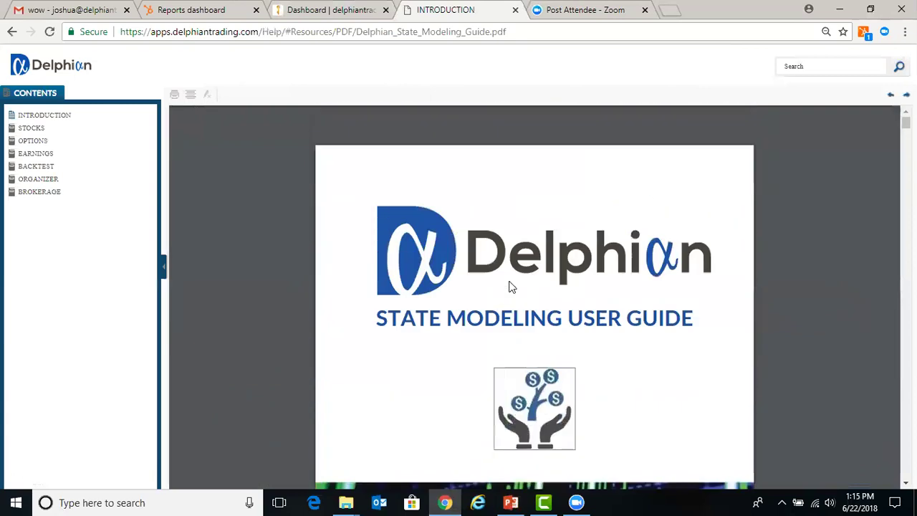
# - Return to the help introduction and view the Stocks and Options topics with their subtopics
pyautogui.click(63, 74)
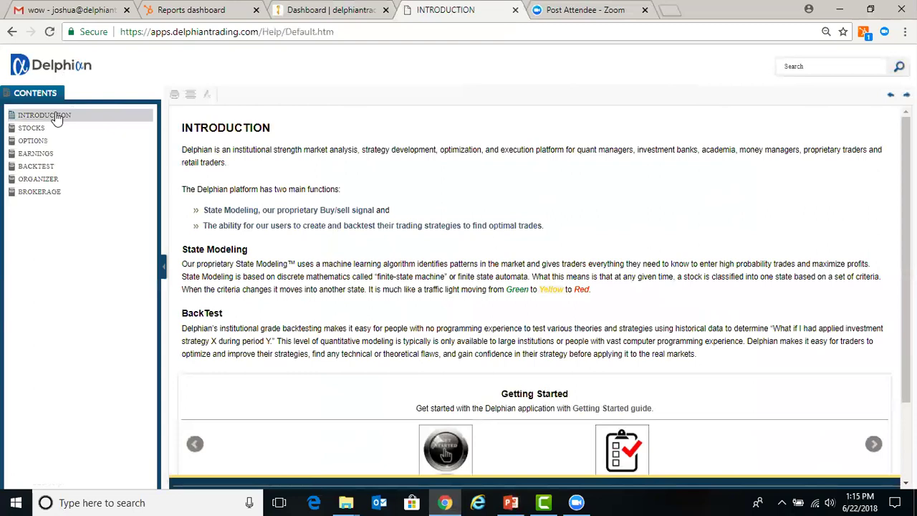
pyautogui.click(50, 129)
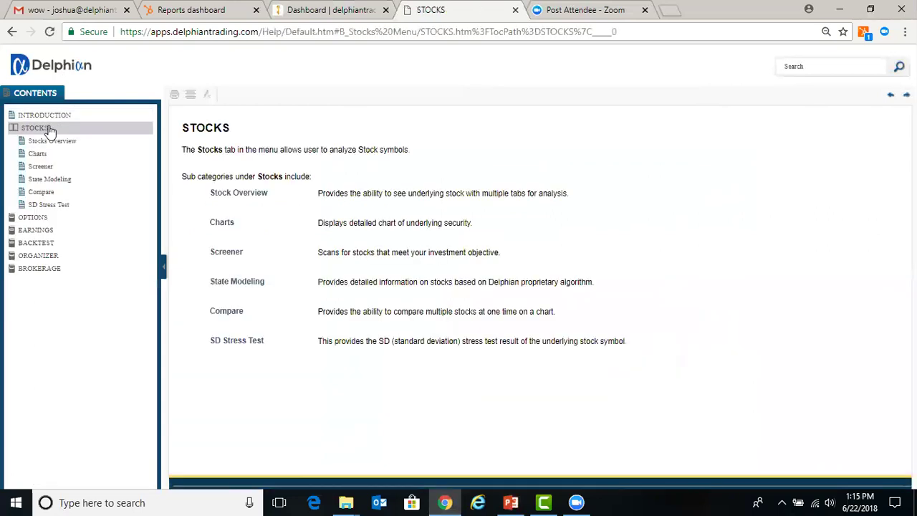
pyautogui.click(51, 219)
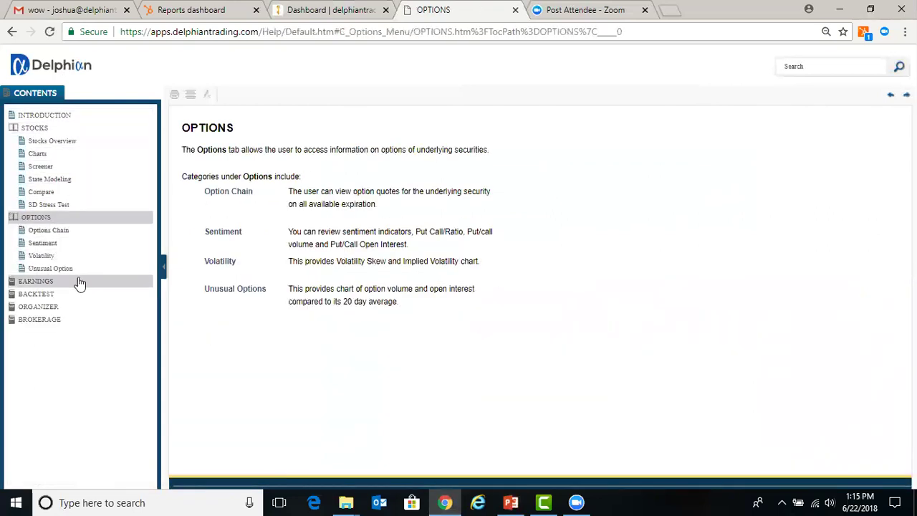
# - Search the help for "macd", look through the MACD Histogram Signal article, and close the help
pyautogui.click(848, 66)
pyautogui.write('macd')
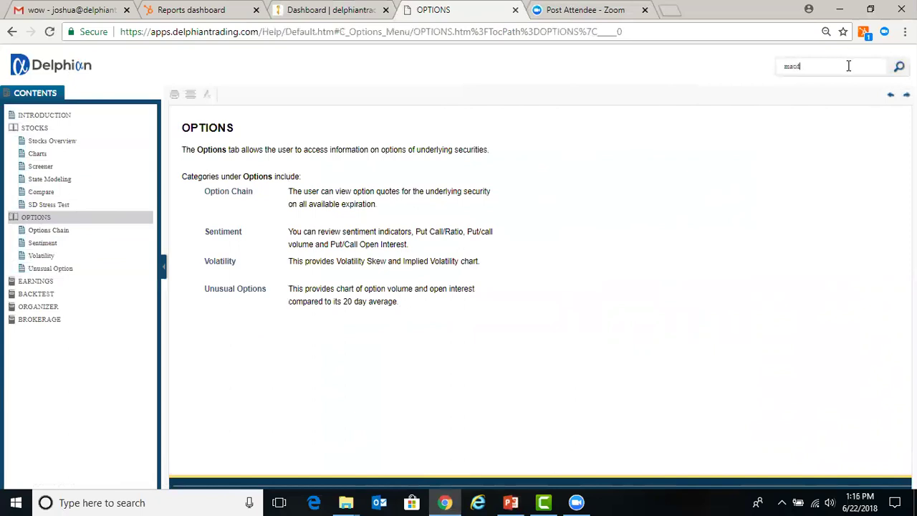
pyautogui.press('Return')
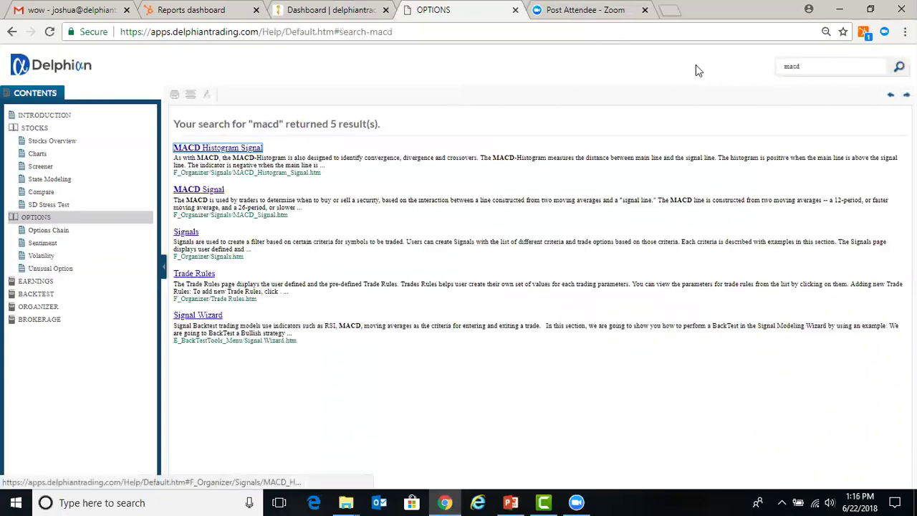
pyautogui.click(234, 150)
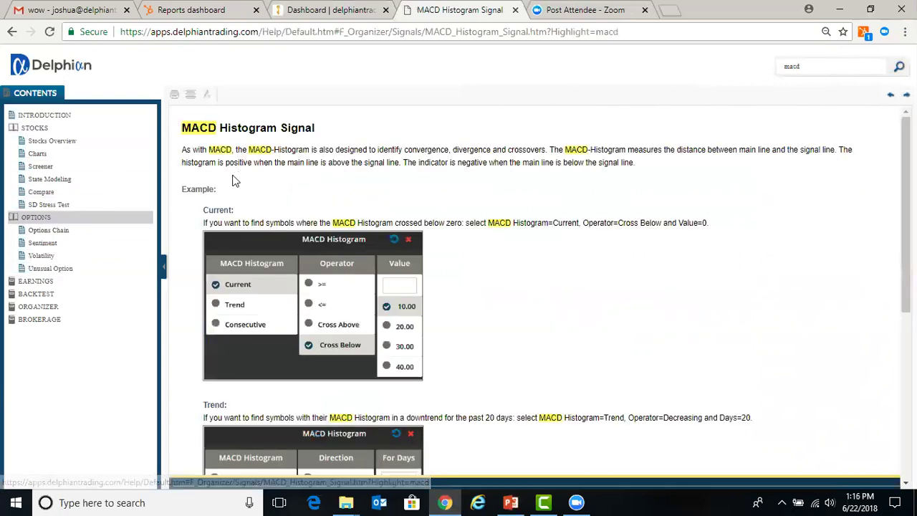
pyautogui.scroll(-5, 275, 182)
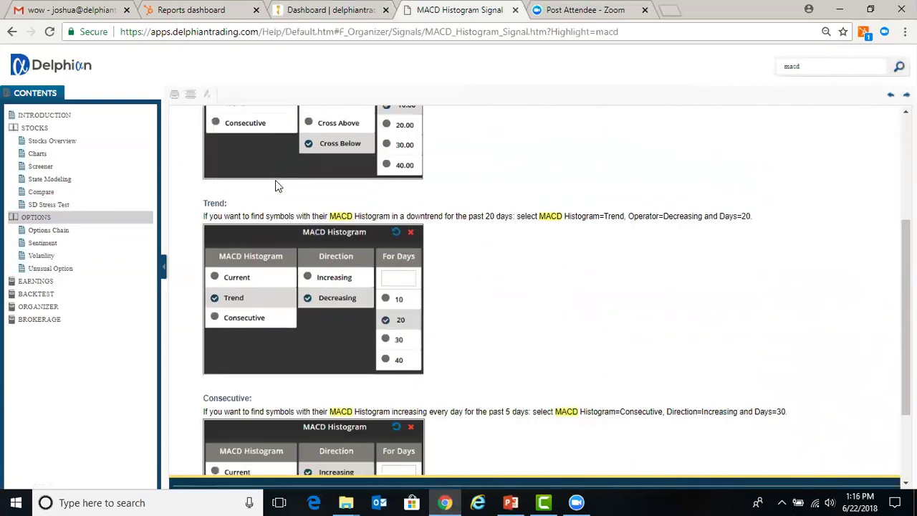
pyautogui.scroll(5, 275, 183)
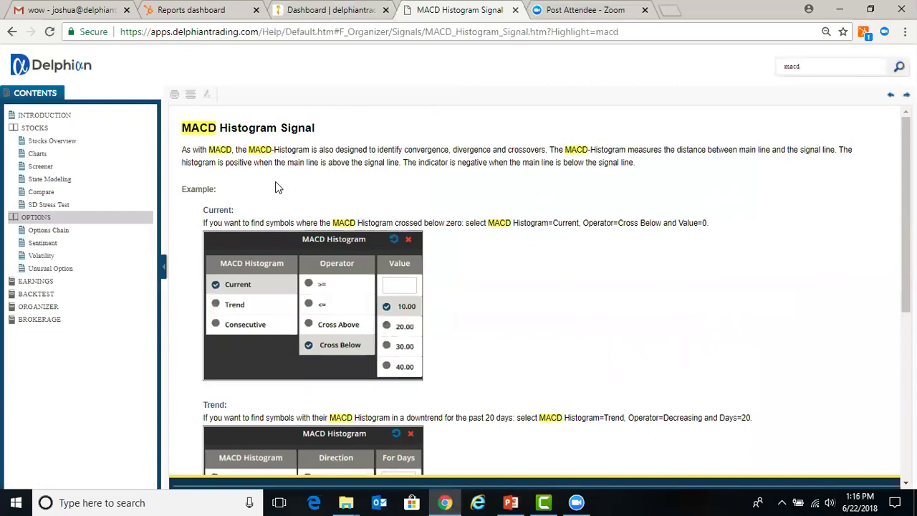
pyautogui.click(516, 10)
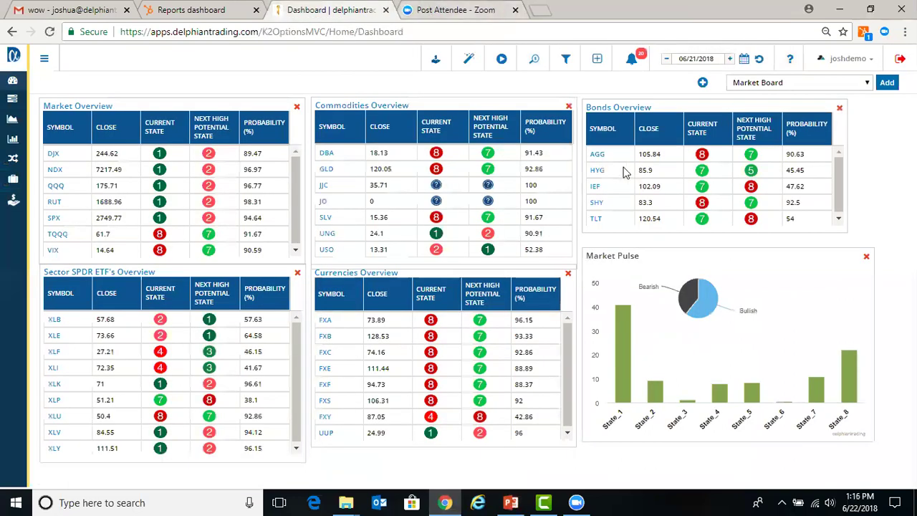
# - Look over the user account options and view the profile details page
pyautogui.click(854, 61)
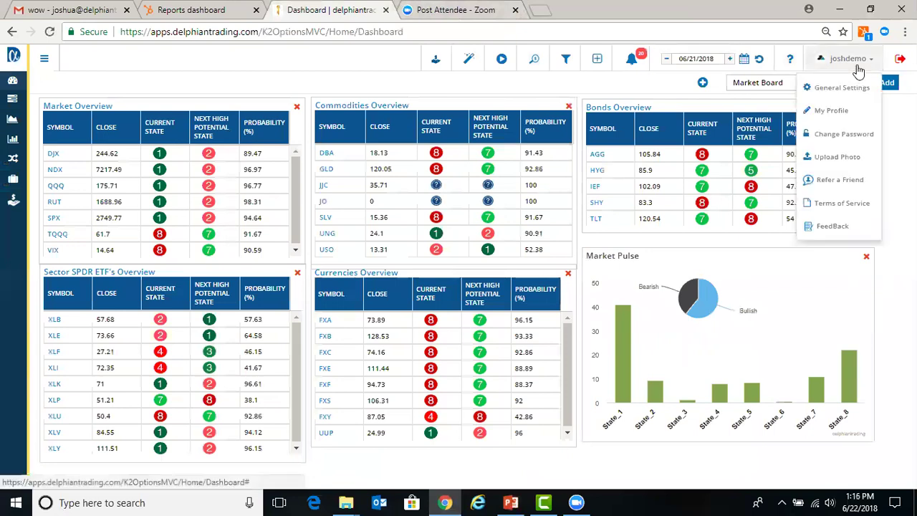
pyautogui.click(900, 59)
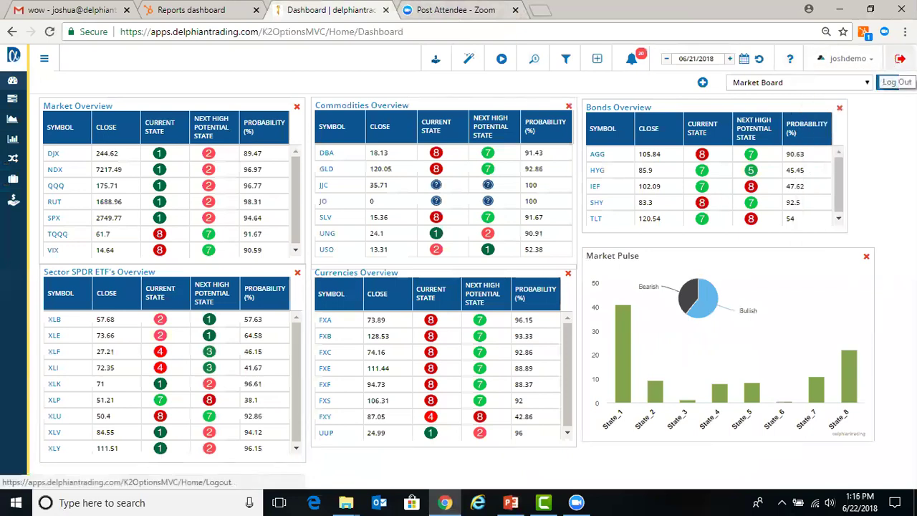
pyautogui.click(868, 61)
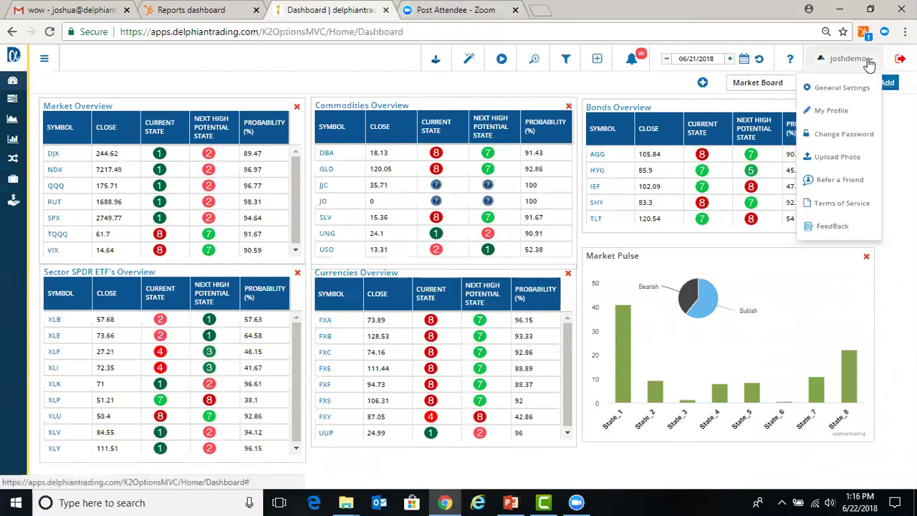
pyautogui.click(834, 110)
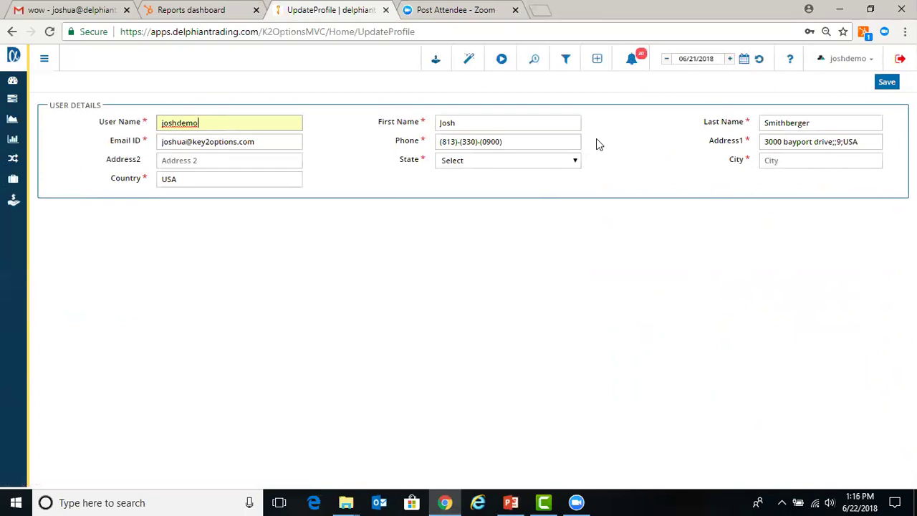
# - In the general settings, set the default stock chart type to Candlestick and save the preferences
pyautogui.click(848, 58)
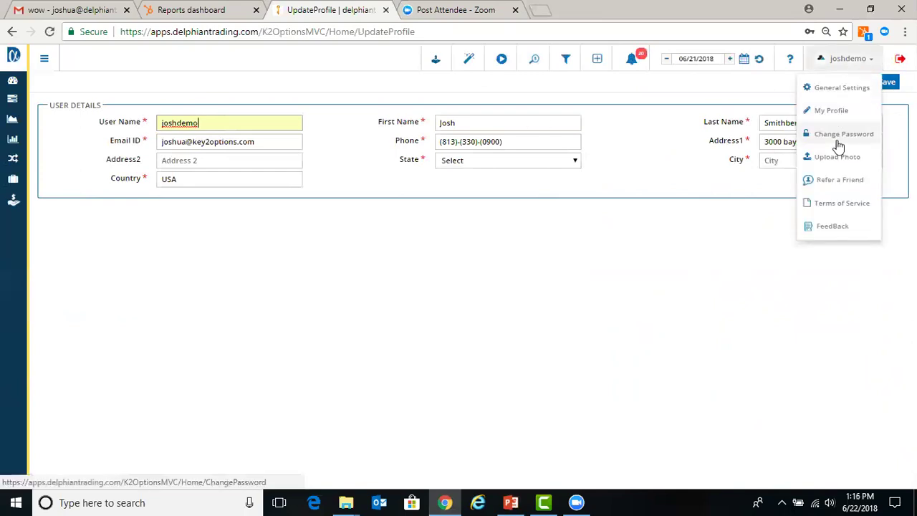
pyautogui.click(842, 89)
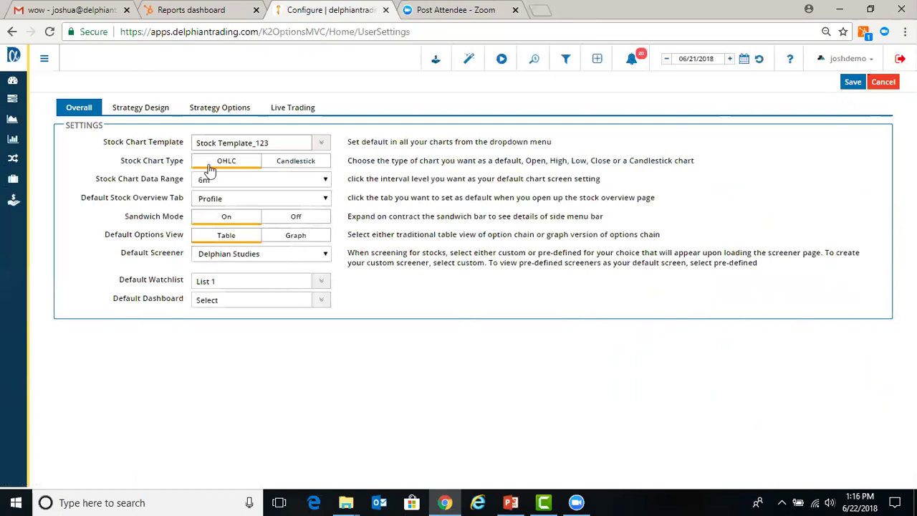
pyautogui.click(287, 166)
pyautogui.click(834, 68)
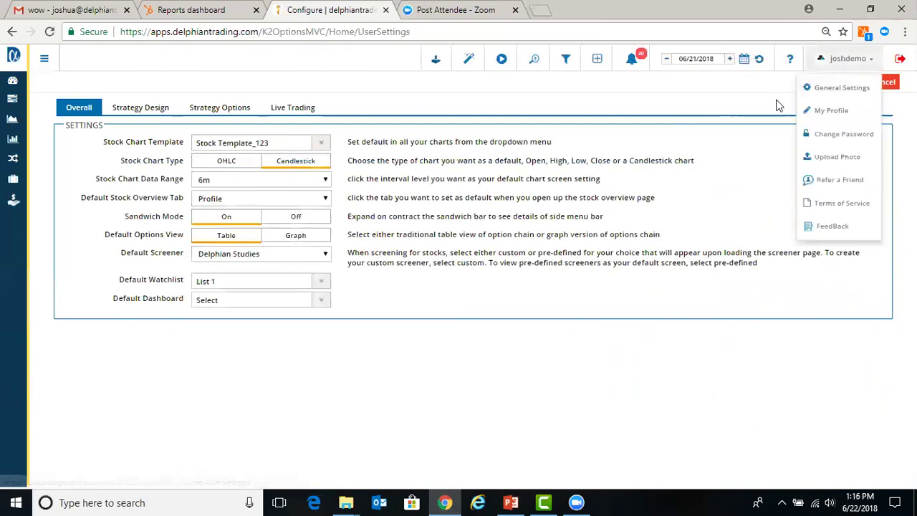
pyautogui.click(779, 104)
pyautogui.click(847, 86)
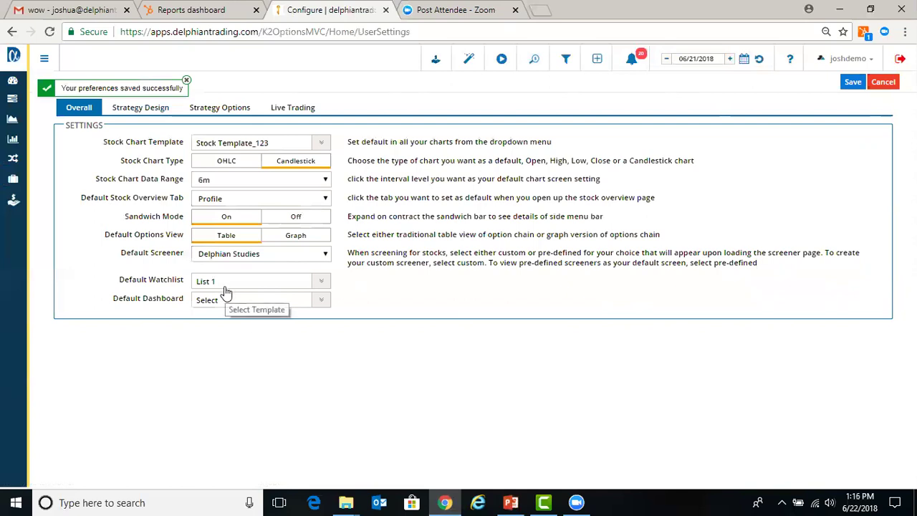
# - Set the default risk per trade to "1 contract" in the strategy design settings
pyautogui.click(150, 106)
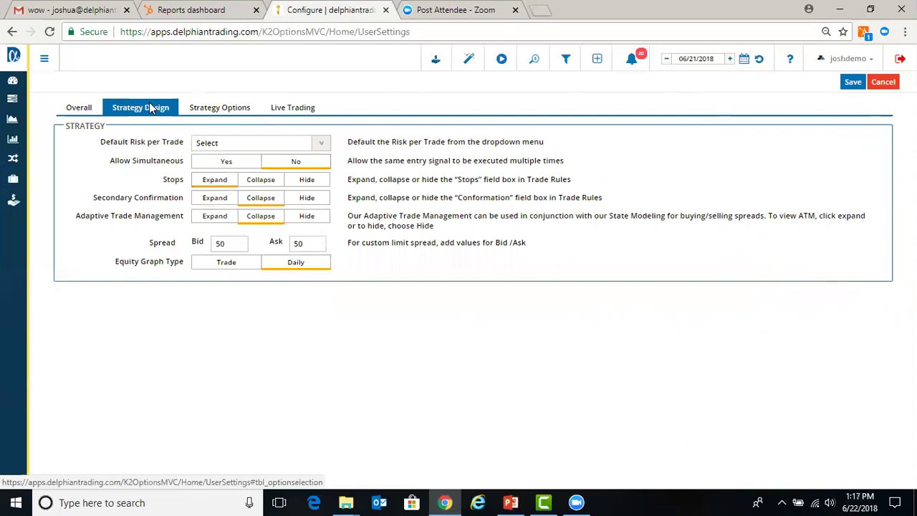
pyautogui.click(226, 144)
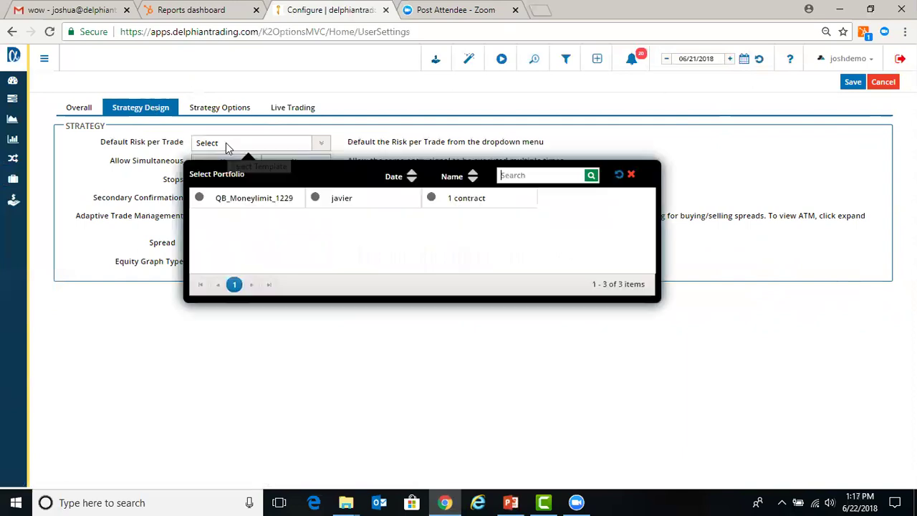
pyautogui.click(466, 208)
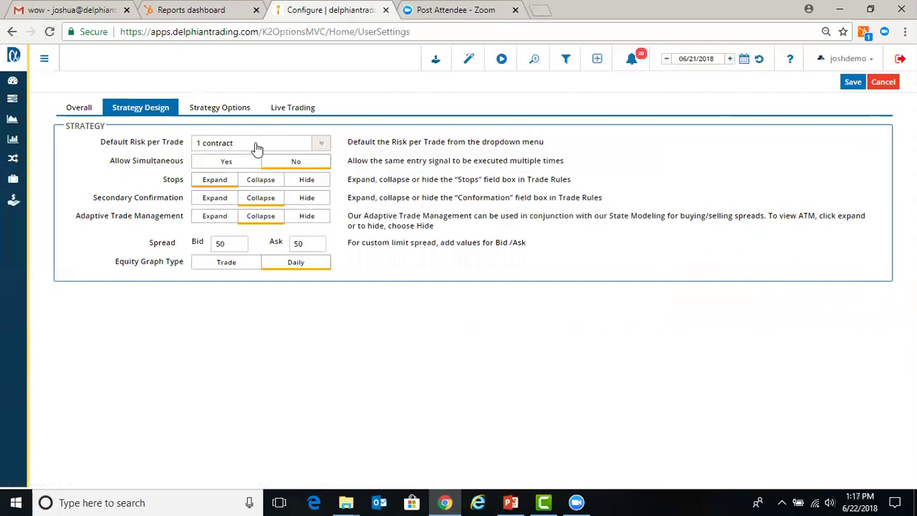
# - Look through the strategies available for the opening option selection in the strategy options settings, without choosing one
pyautogui.click(234, 113)
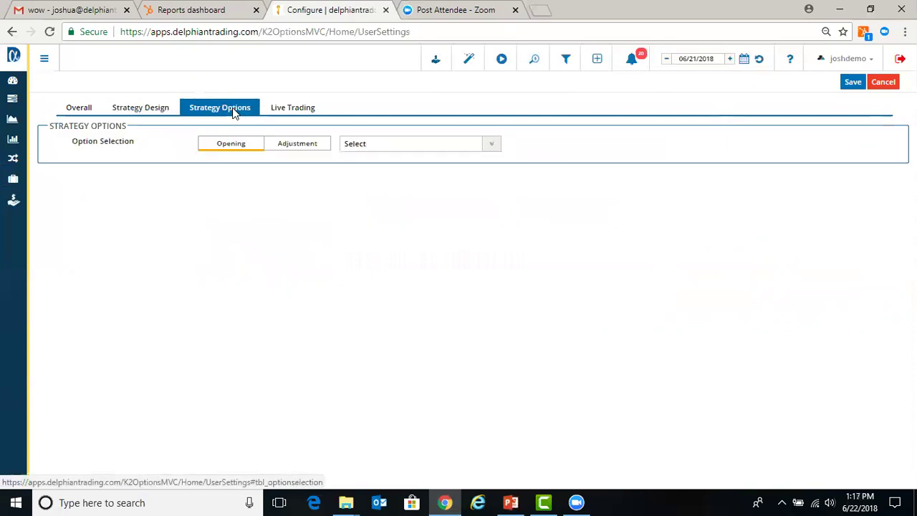
pyautogui.click(380, 149)
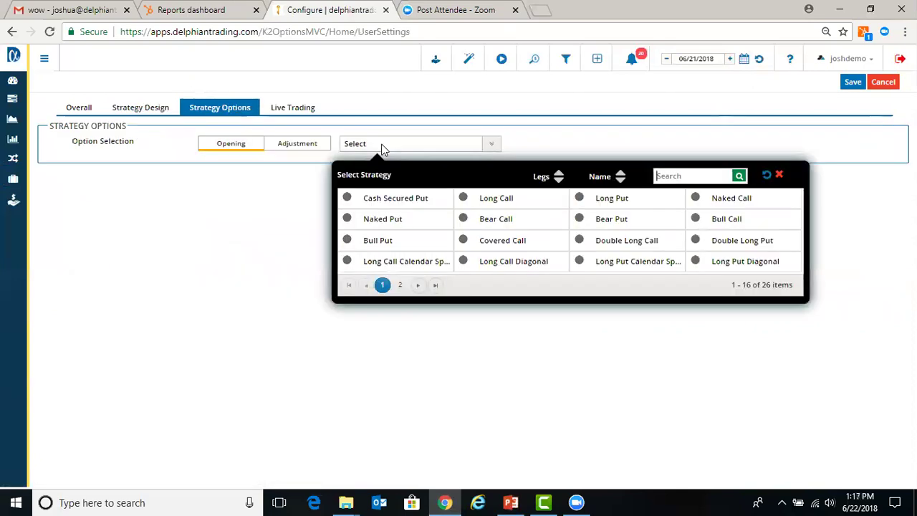
pyautogui.click(367, 104)
# - Return to the strategy design settings, save the preferences and dismiss the notification
pyautogui.click(169, 111)
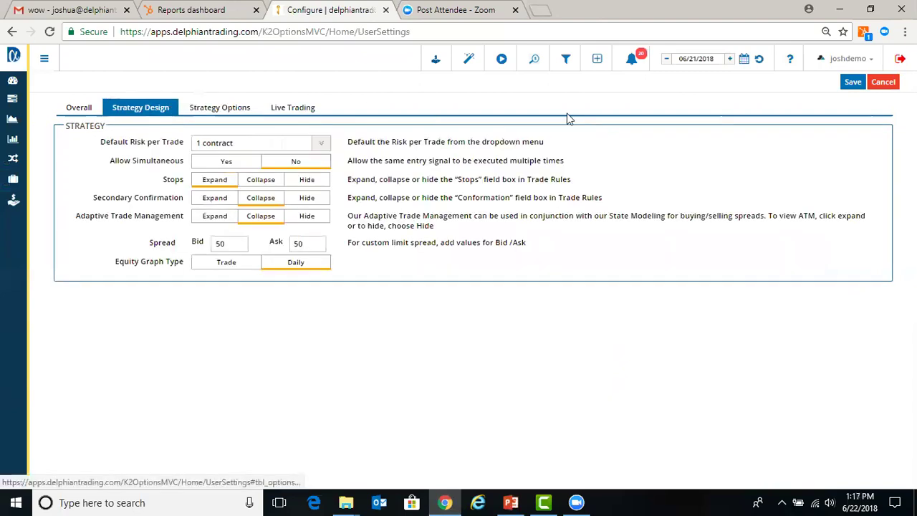
pyautogui.click(847, 83)
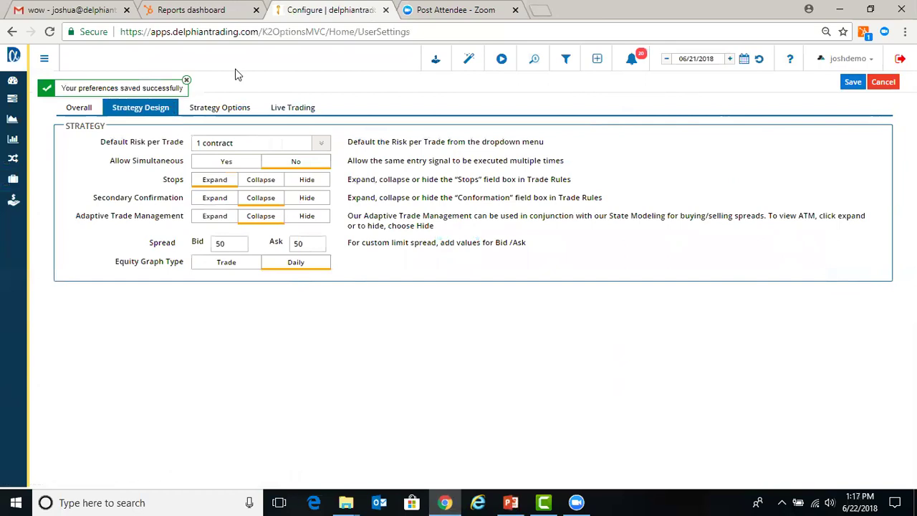
pyautogui.click(187, 82)
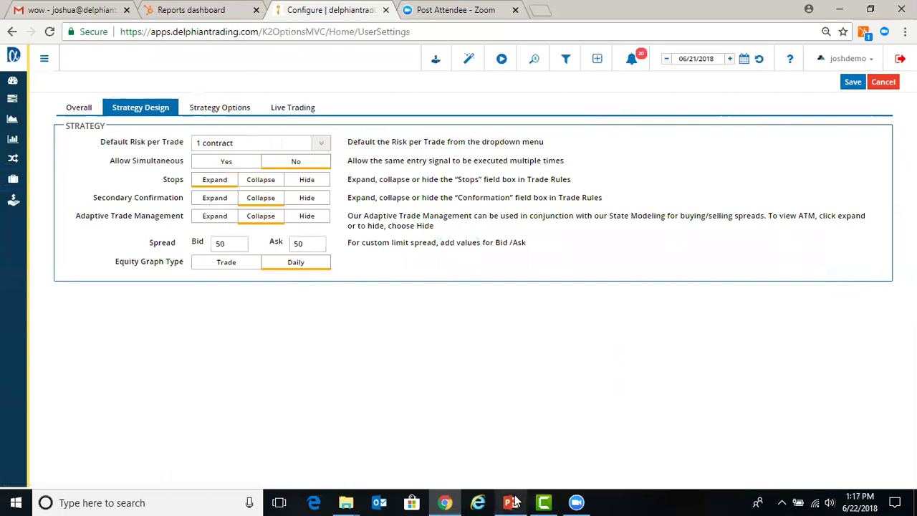
# - Switch to the PowerPoint slide show and advance to the Contact Information slide
pyautogui.click(510, 445)
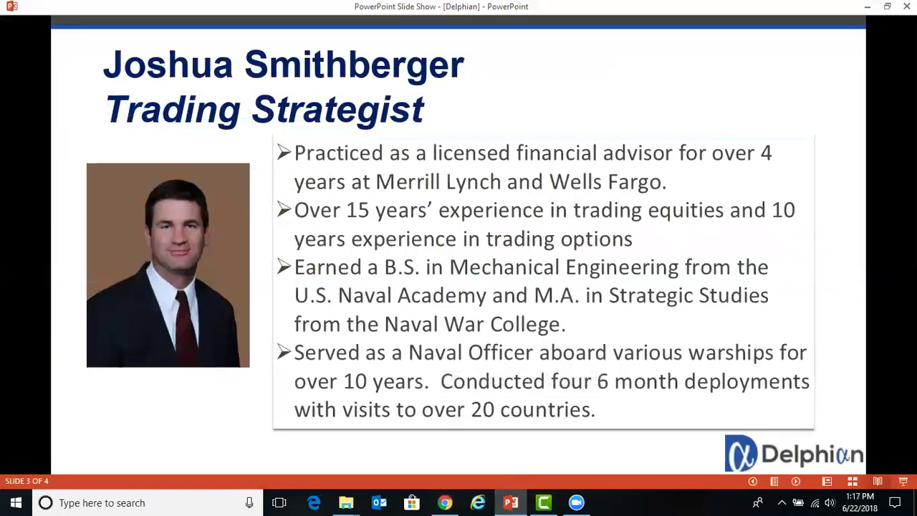
pyautogui.press('Right')
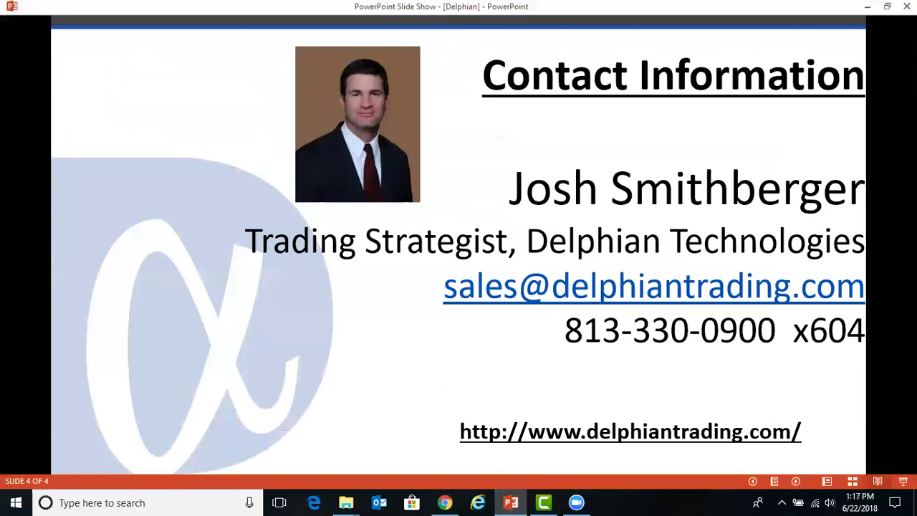